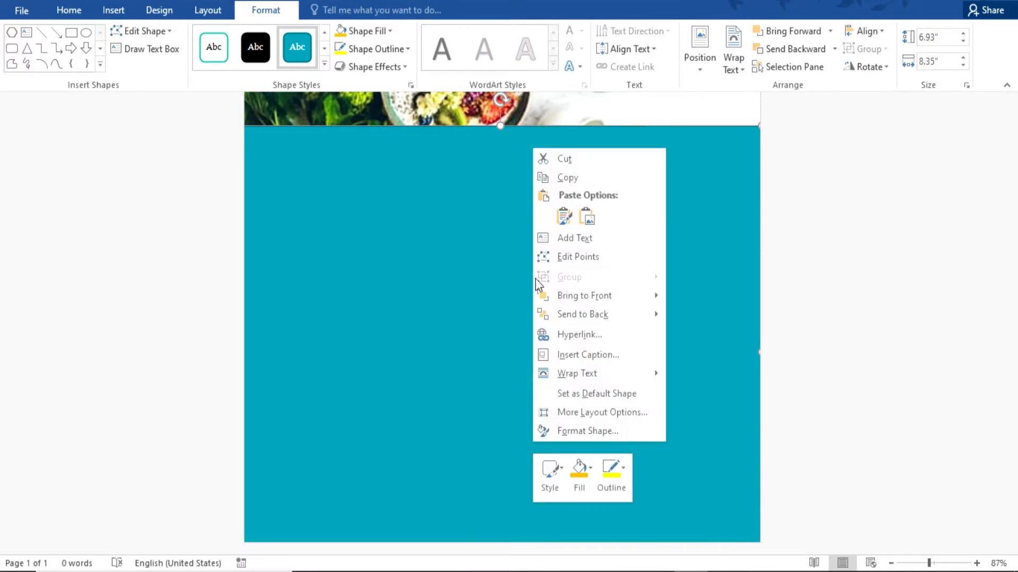
# Use Edit Points to bend the teal shape's top edge upward into a wave.
pyautogui.scroll(5, 554, 262)
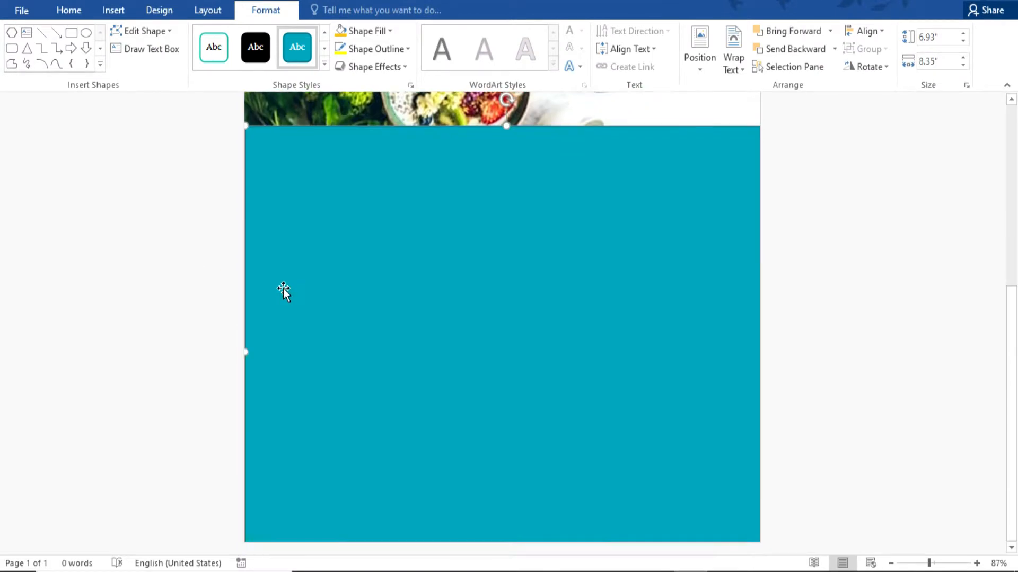
pyautogui.rightClick(283, 289)
pyautogui.click(326, 112)
pyautogui.scroll(3, 320, 216)
pyautogui.click(246, 258)
pyautogui.moveTo(404, 189); pyautogui.dragTo(404, 173)
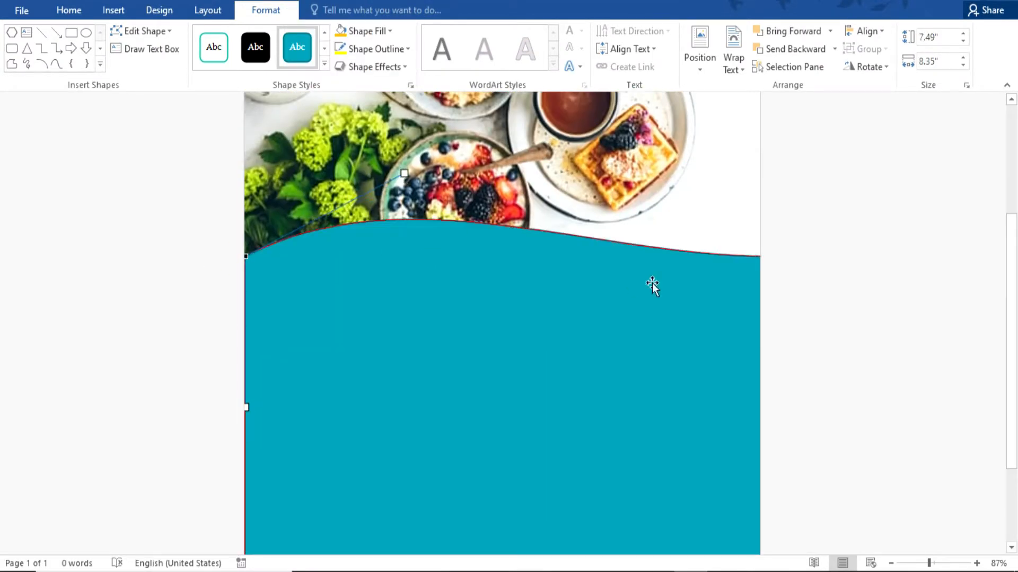
# Reshape the wave's right end, then move the wave shape slightly down the page.
pyautogui.rightClick(685, 301)
pyautogui.click(713, 113)
pyautogui.scroll(3, 696, 257)
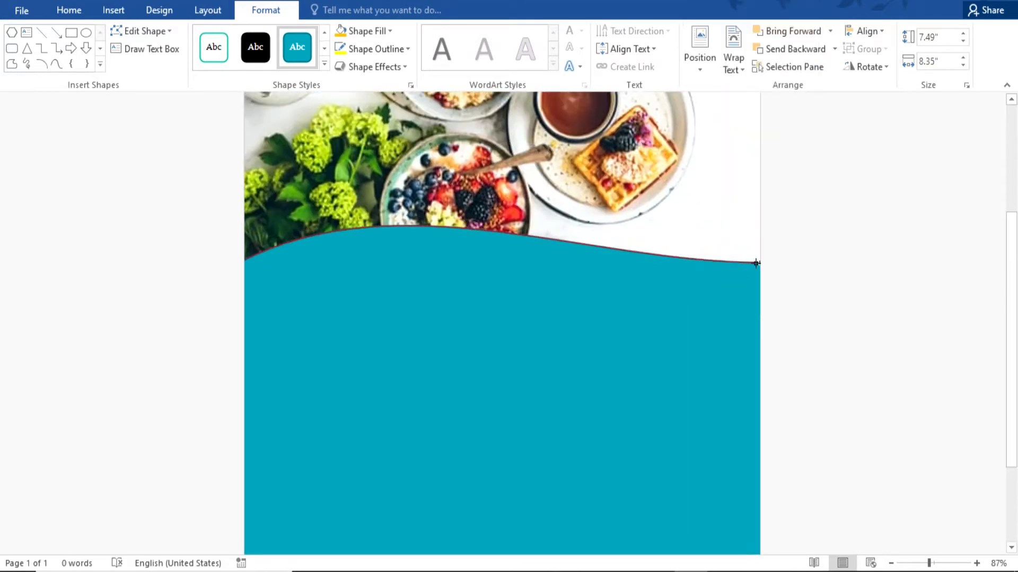
pyautogui.moveTo(583, 262); pyautogui.dragTo(580, 295)
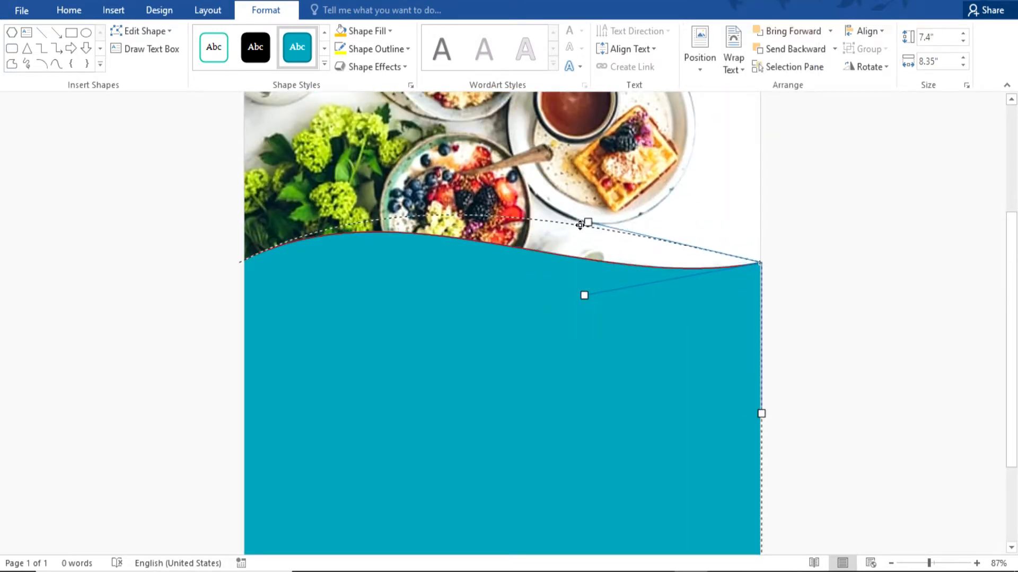
pyautogui.click(848, 325)
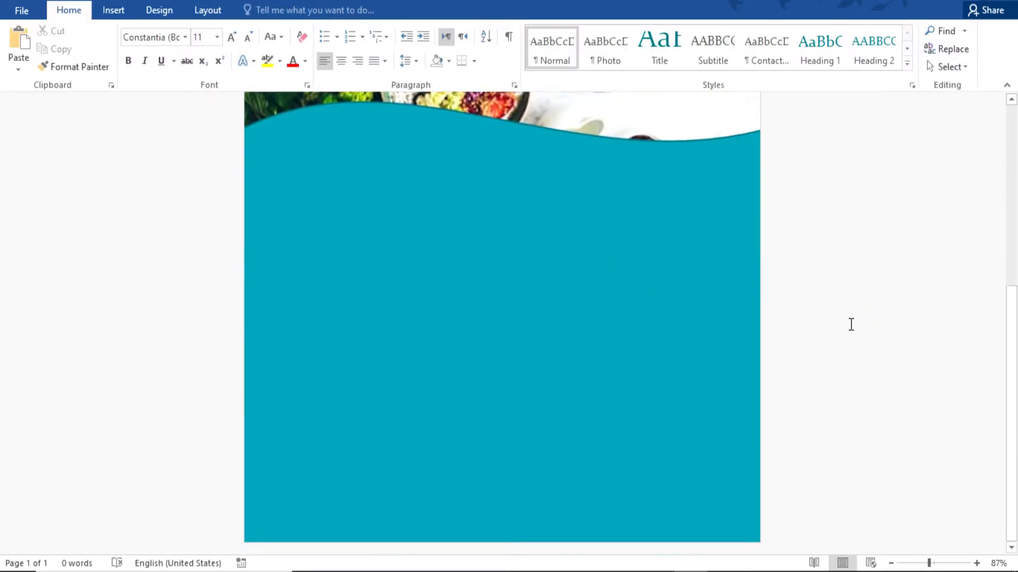
pyautogui.moveTo(626, 348); pyautogui.dragTo(626, 368)
pyautogui.scroll(-3, 626, 368)
# Apply the black shape style to the wave shape.
pyautogui.scroll(6, 947, 241)
pyautogui.click(911, 265)
pyautogui.click(373, 385)
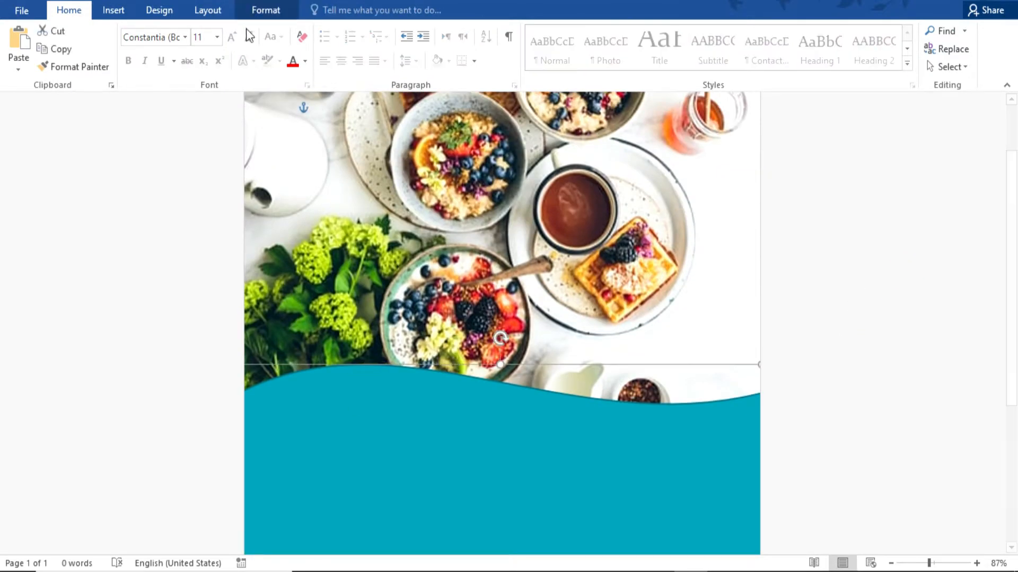
pyautogui.click(266, 10)
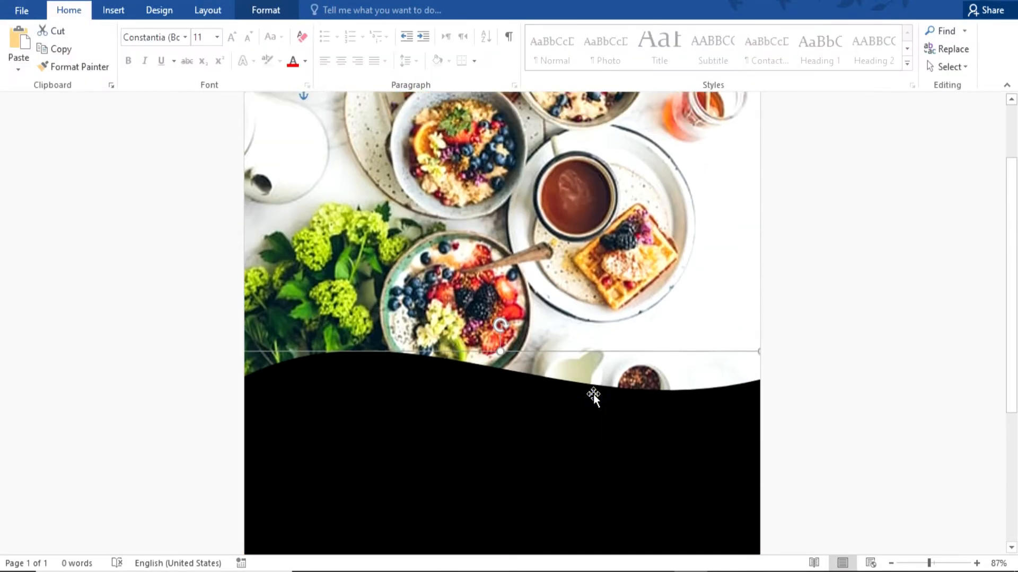
# Give the wave an orange outline with a 3 pt weight.
pyautogui.scroll(1, 590, 398)
pyautogui.click(268, 12)
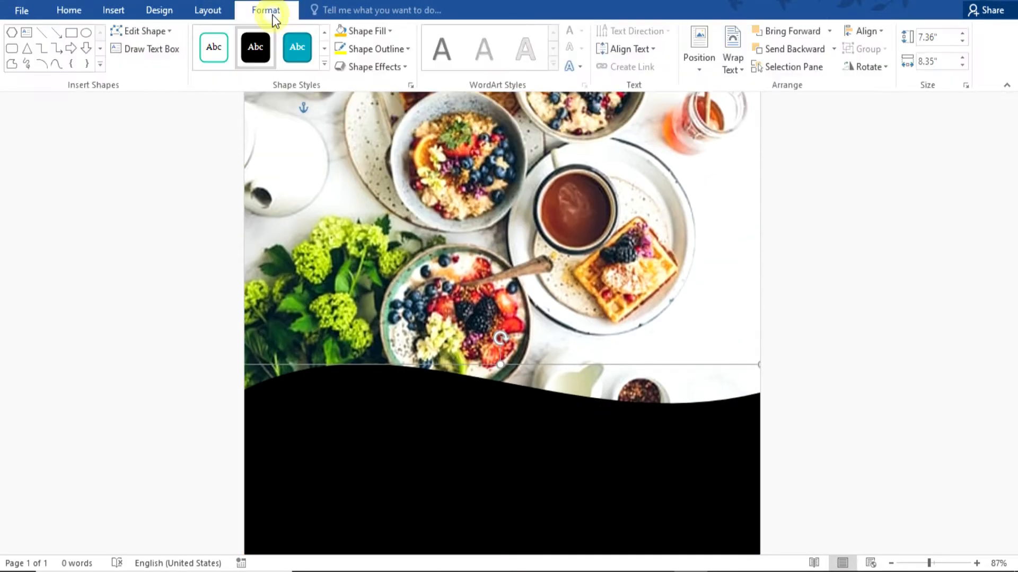
pyautogui.click(376, 48)
pyautogui.click(365, 170)
pyautogui.click(387, 48)
pyautogui.moveTo(371, 225)
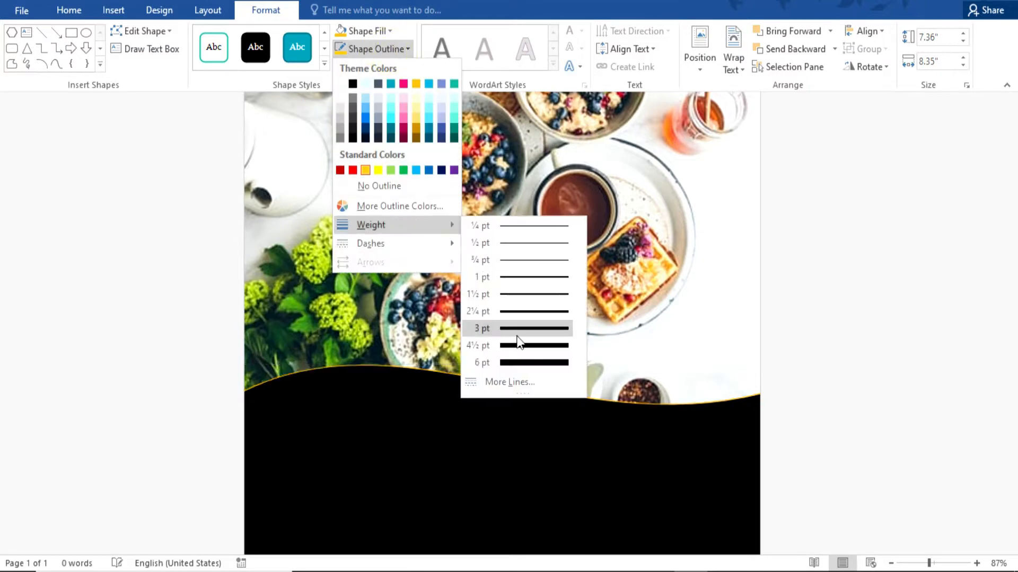
pyautogui.click(517, 335)
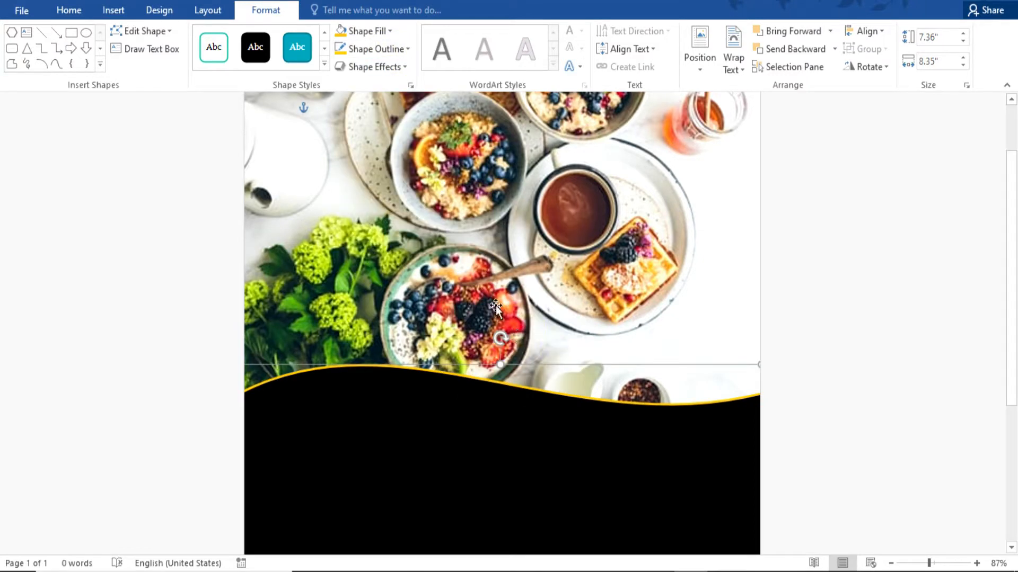
pyautogui.click(892, 370)
pyautogui.scroll(-3, 892, 370)
# Draw an oval circle centred on the wave's edge.
pyautogui.click(113, 10)
pyautogui.click(205, 58)
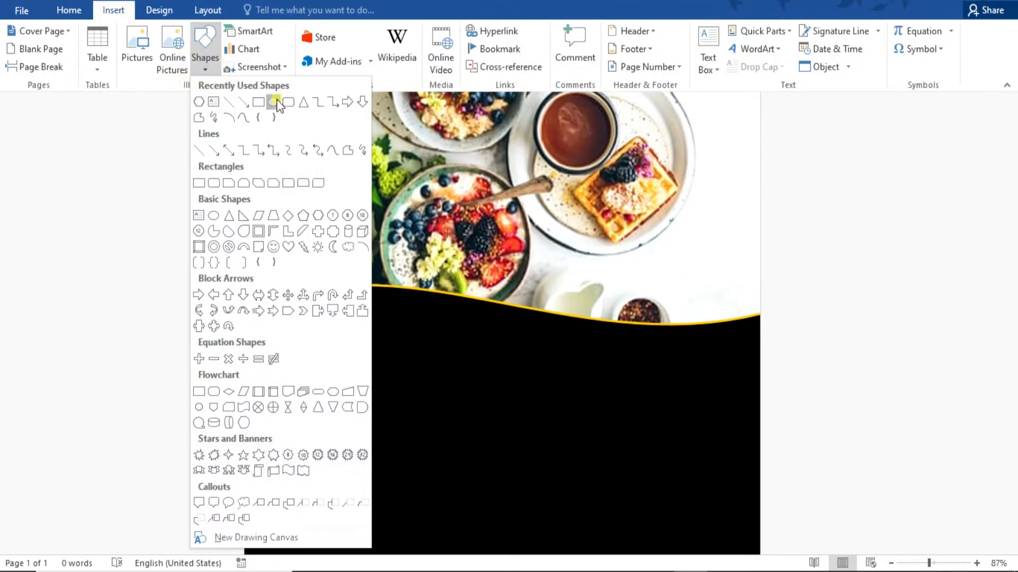
pyautogui.click(273, 101)
pyautogui.moveTo(421, 255); pyautogui.dragTo(602, 443)
pyautogui.moveTo(543, 370); pyautogui.dragTo(508, 364)
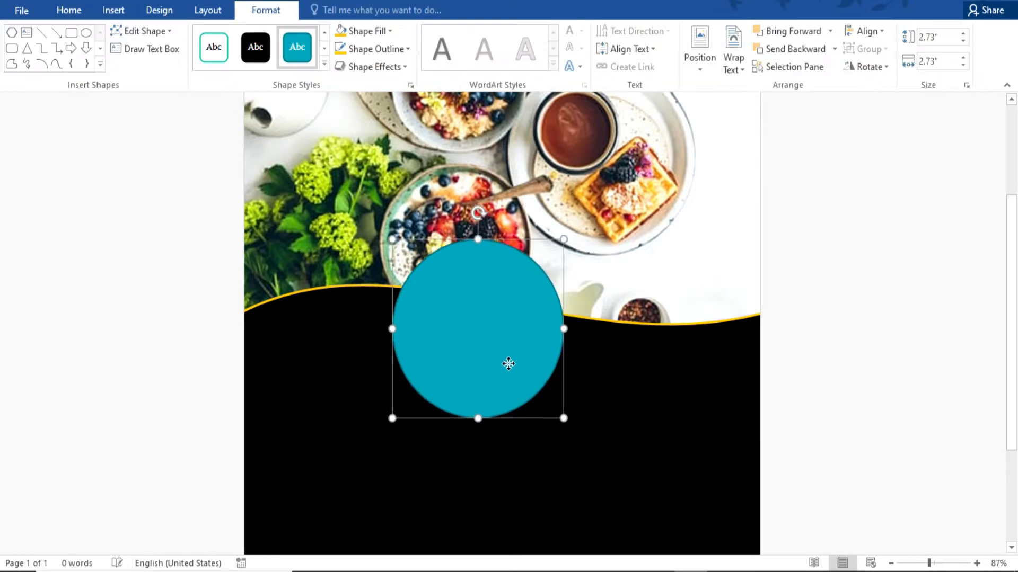
# Style the circle black with a gold outline of 6 pt.
pyautogui.click(255, 47)
pyautogui.click(376, 49)
pyautogui.moveTo(371, 225)
pyautogui.click(516, 368)
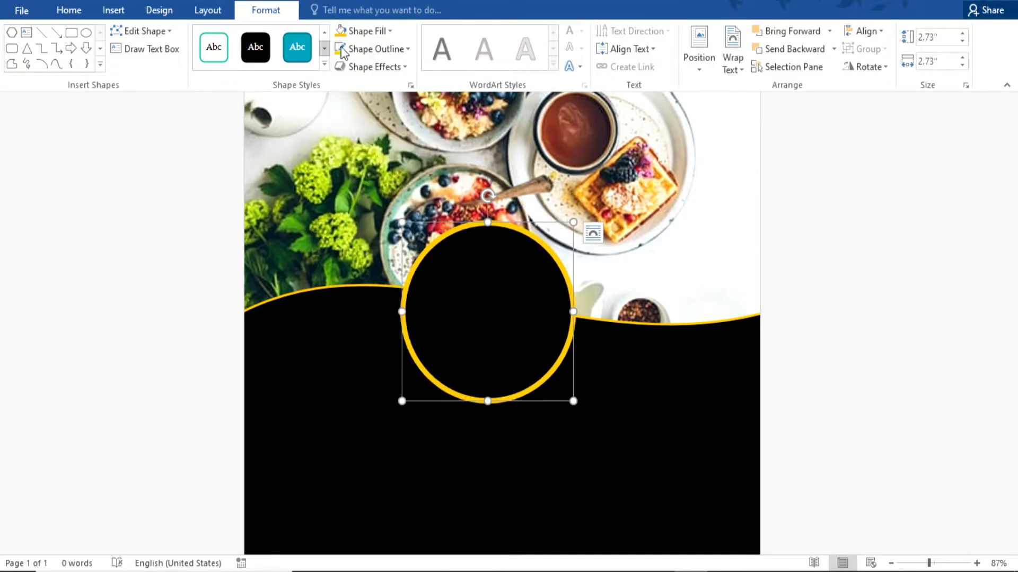
pyautogui.click(371, 66)
pyautogui.click(580, 268)
pyautogui.click(805, 401)
pyautogui.click(805, 401)
pyautogui.scroll(-3, 805, 400)
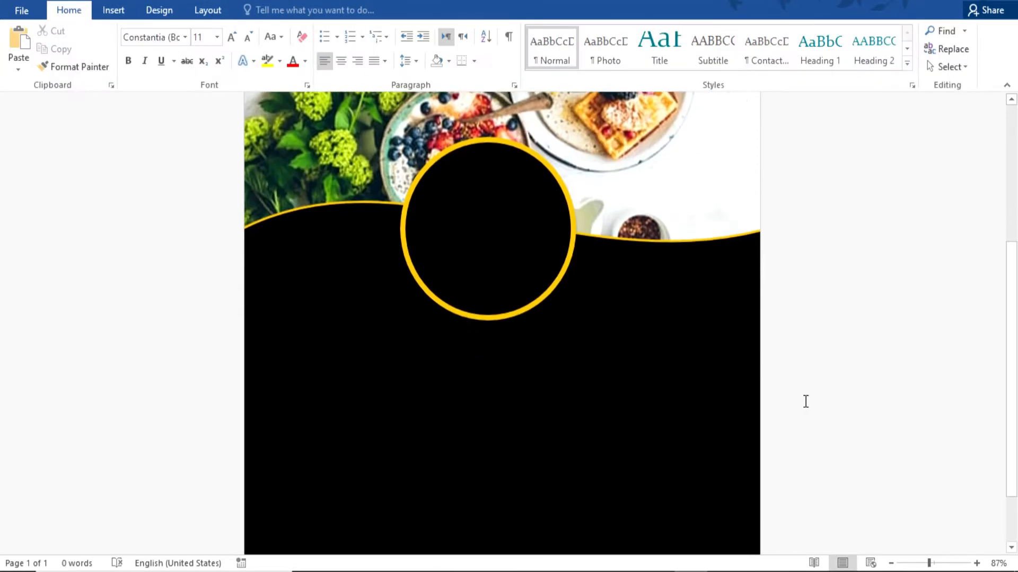
pyautogui.scroll(3, 805, 401)
pyautogui.scroll(-1, 723, 333)
# Copy the circle to the right, resize it, and let text wrap through it.
pyautogui.click(506, 300)
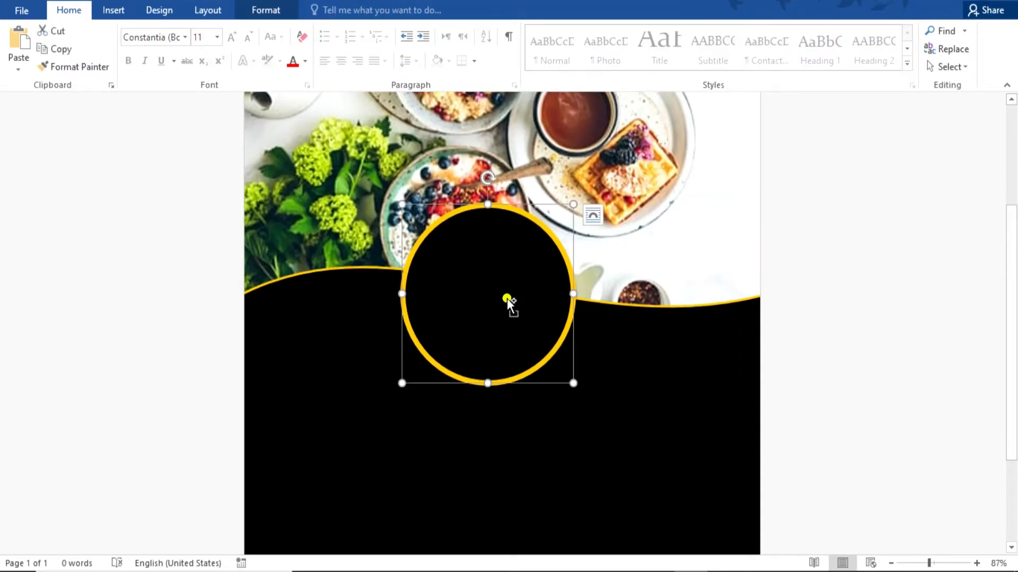
pyautogui.moveTo(506, 300); pyautogui.dragTo(664, 330)
pyautogui.click(845, 370)
pyautogui.scroll(-2, 845, 370)
pyautogui.click(699, 313)
pyautogui.moveTo(731, 348); pyautogui.dragTo(689, 281)
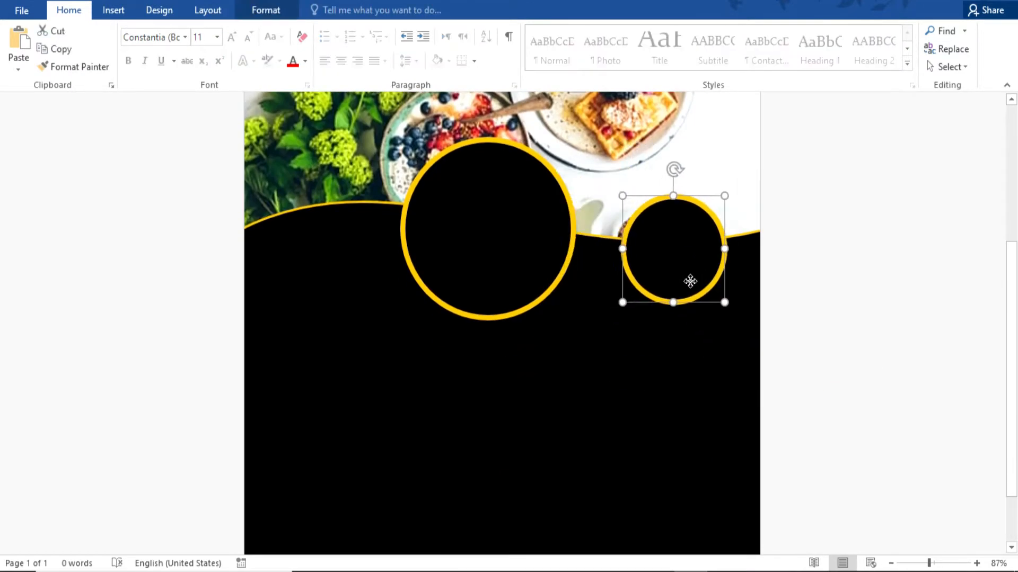
pyautogui.moveTo(622, 303); pyautogui.dragTo(612, 313)
pyautogui.click(754, 196)
pyautogui.click(872, 303)
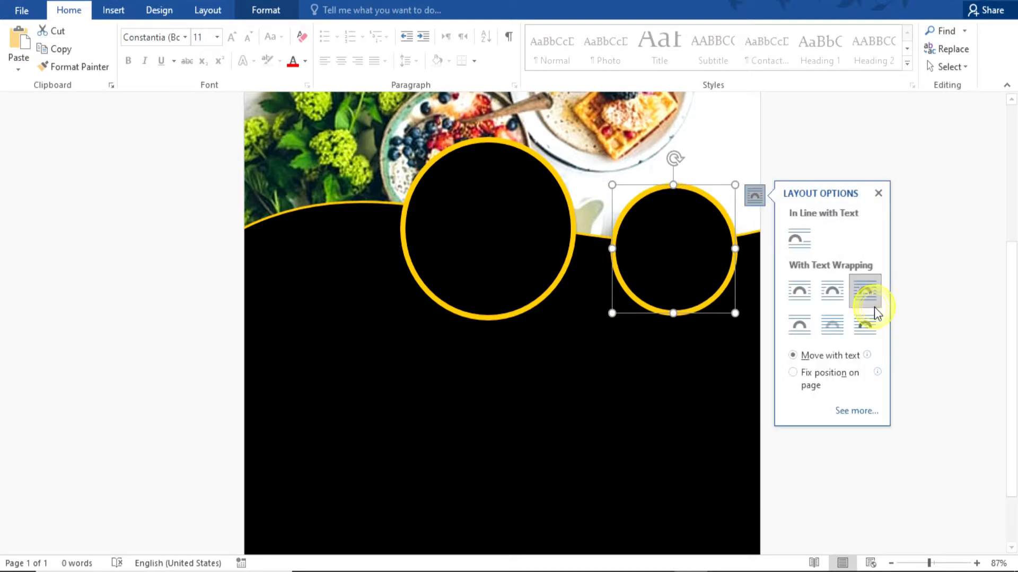
pyautogui.click(879, 194)
pyautogui.click(859, 298)
# Copy the right circle to the left side of the wave.
pyautogui.click(651, 268)
pyautogui.moveTo(652, 268); pyautogui.dragTo(291, 220)
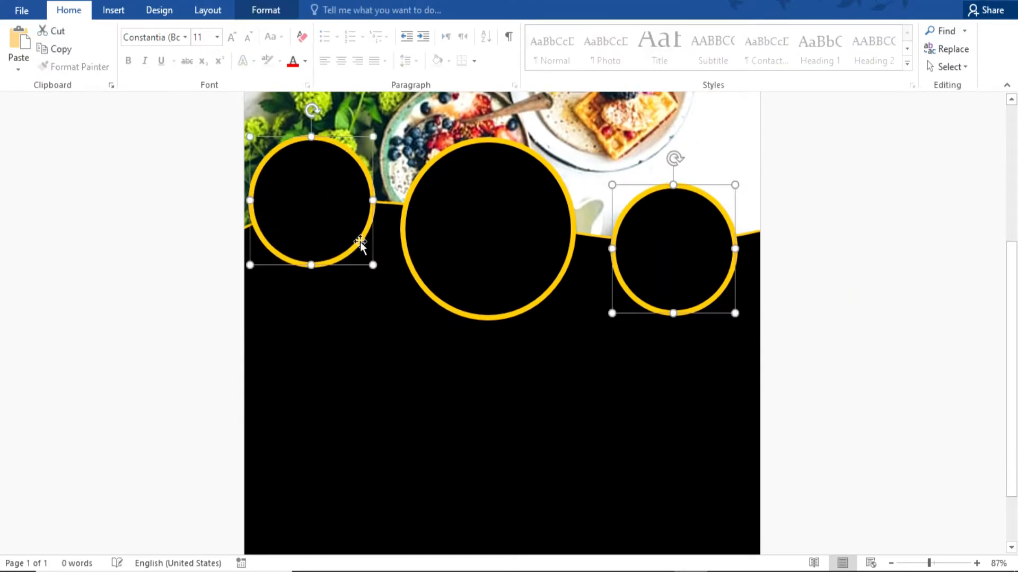
pyautogui.click(887, 341)
pyautogui.scroll(4, 887, 341)
pyautogui.scroll(3, 942, 325)
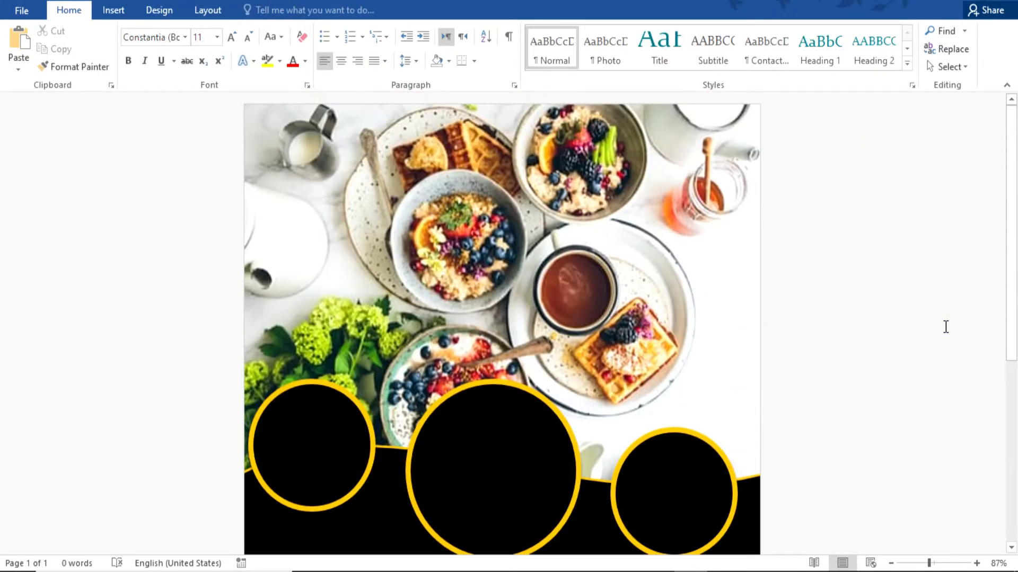
# Draw a pentagon arrow at the top-left and rotate it to point downward.
pyautogui.click(113, 10)
pyautogui.click(205, 69)
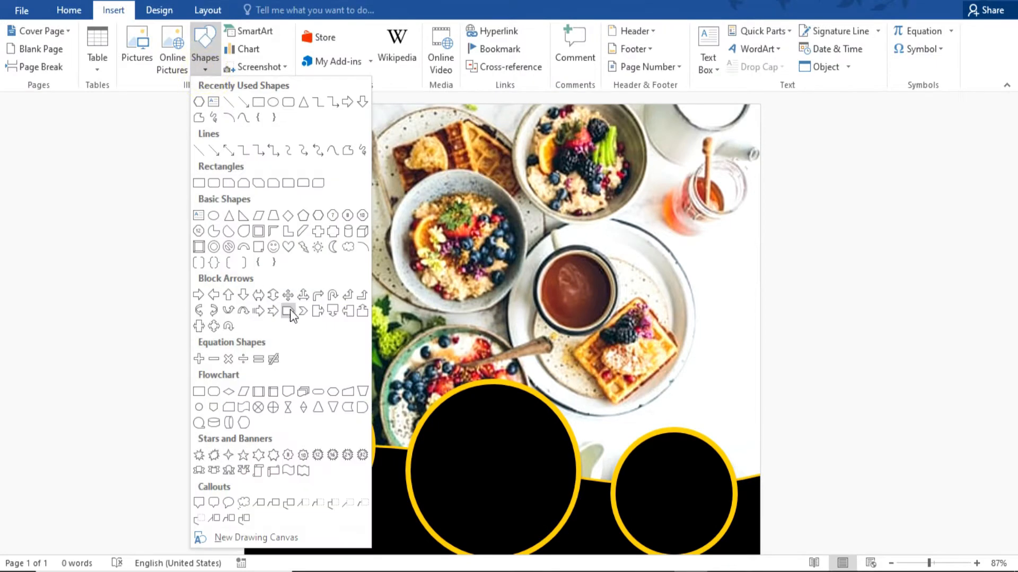
pyautogui.click(289, 313)
pyautogui.moveTo(407, 118)
pyautogui.mouseDown()
pyautogui.moveTo(521, 233)
pyautogui.moveTo(619, 212)
pyautogui.mouseUp()
pyautogui.moveTo(531, 175); pyautogui.dragTo(508, 218)
pyautogui.moveTo(489, 136); pyautogui.dragTo(575, 204)
pyautogui.moveTo(512, 210); pyautogui.dragTo(389, 163)
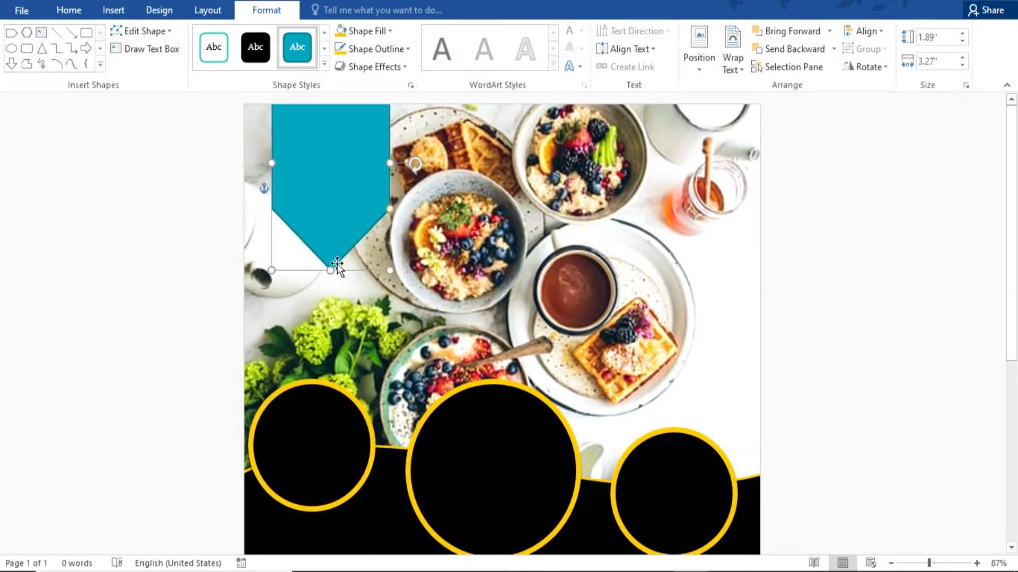
# Adjust the banner's bottom tip point and nudge the banner into place.
pyautogui.rightClick(335, 269)
pyautogui.click(371, 376)
pyautogui.click(330, 268)
pyautogui.click(794, 266)
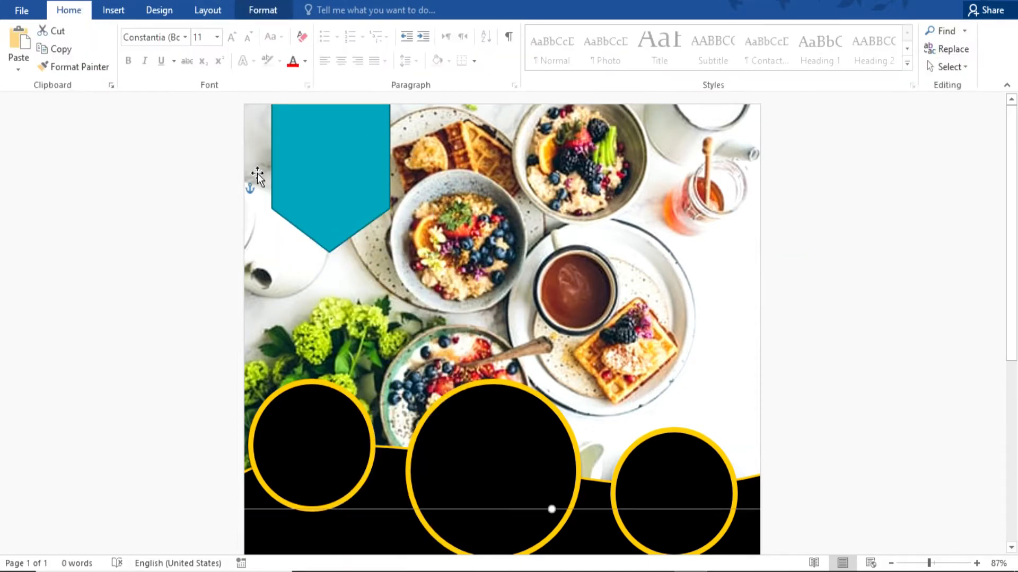
pyautogui.moveTo(293, 176)
pyautogui.mouseDown()
pyautogui.moveTo(286, 193)
pyautogui.moveTo(293, 182)
pyautogui.mouseUp()
# Fill the banner black and give it a 6 pt yellow outline.
pyautogui.click(339, 48)
pyautogui.click(340, 32)
pyautogui.click(389, 48)
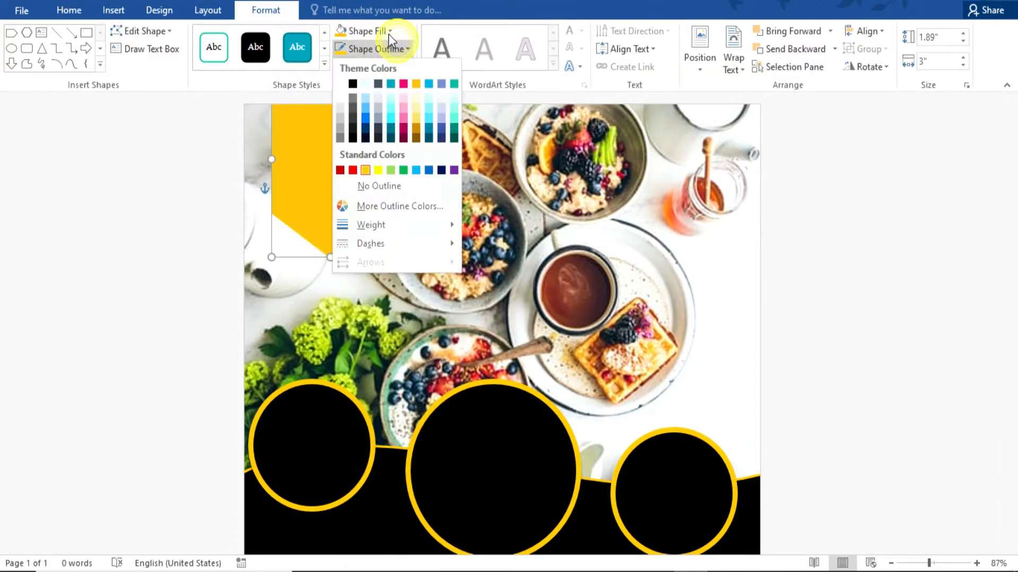
pyautogui.click(389, 32)
pyautogui.click(354, 67)
pyautogui.click(386, 48)
pyautogui.moveTo(377, 226)
pyautogui.click(531, 365)
pyautogui.click(792, 244)
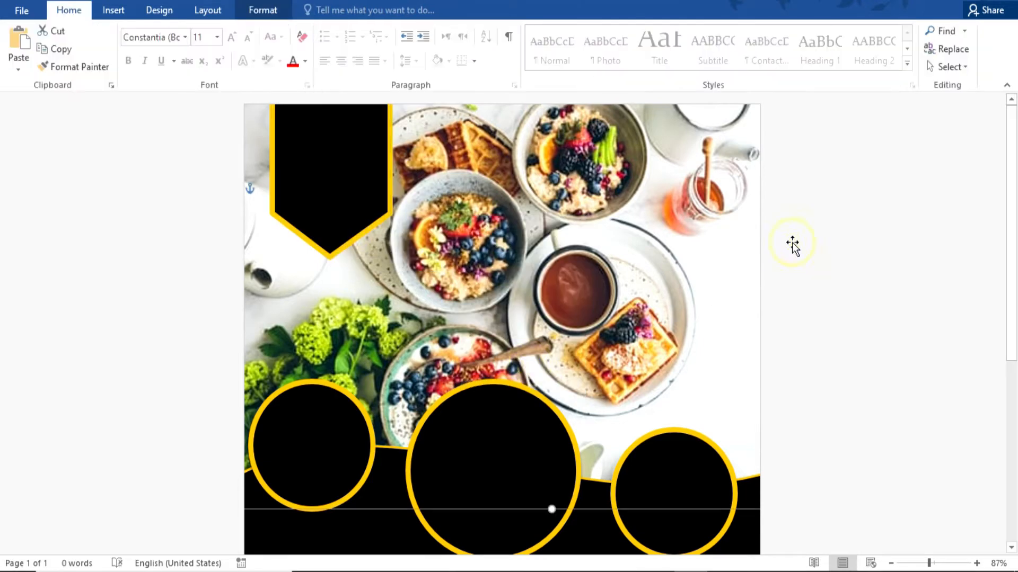
pyautogui.click(319, 154)
pyautogui.click(115, 11)
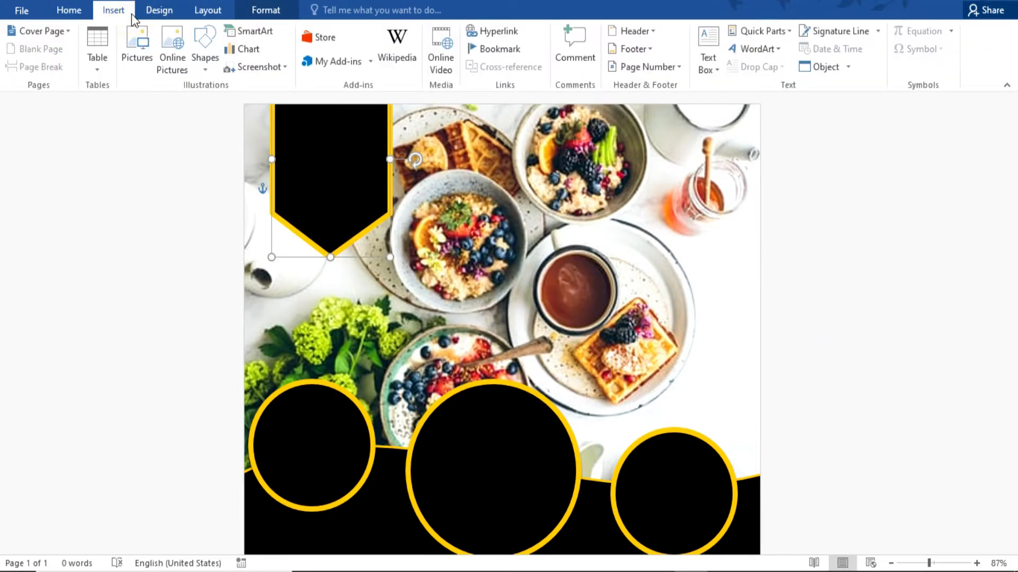
# Insert a white WordArt box reading LOGO on the black banner.
pyautogui.click(747, 51)
pyautogui.click(742, 78)
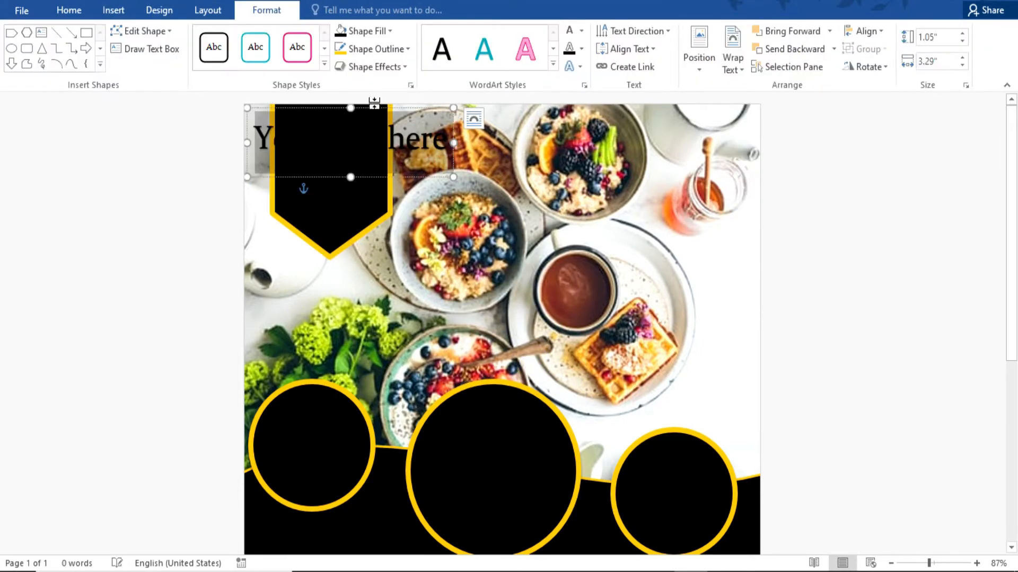
pyautogui.moveTo(375, 105); pyautogui.dragTo(462, 175)
pyautogui.click(569, 31)
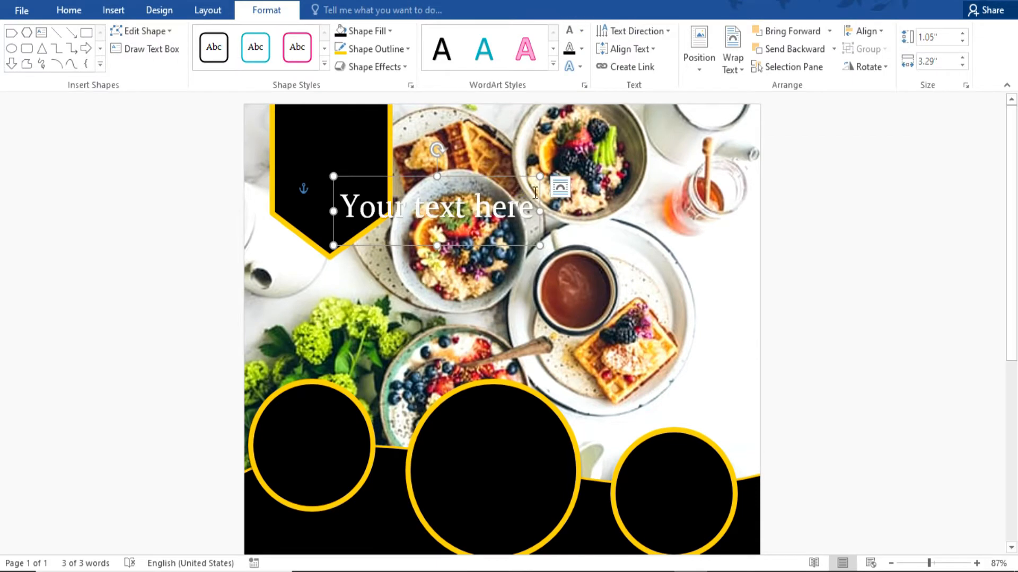
pyautogui.moveTo(532, 210); pyautogui.dragTo(264, 193)
pyautogui.press('Delete')
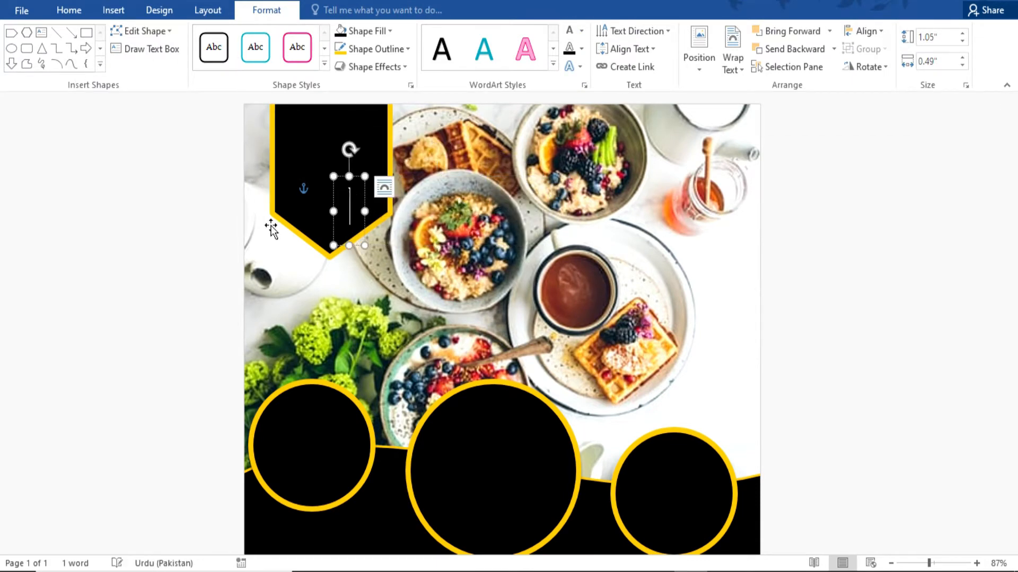
pyautogui.moveTo(354, 178); pyautogui.dragTo(229, 185)
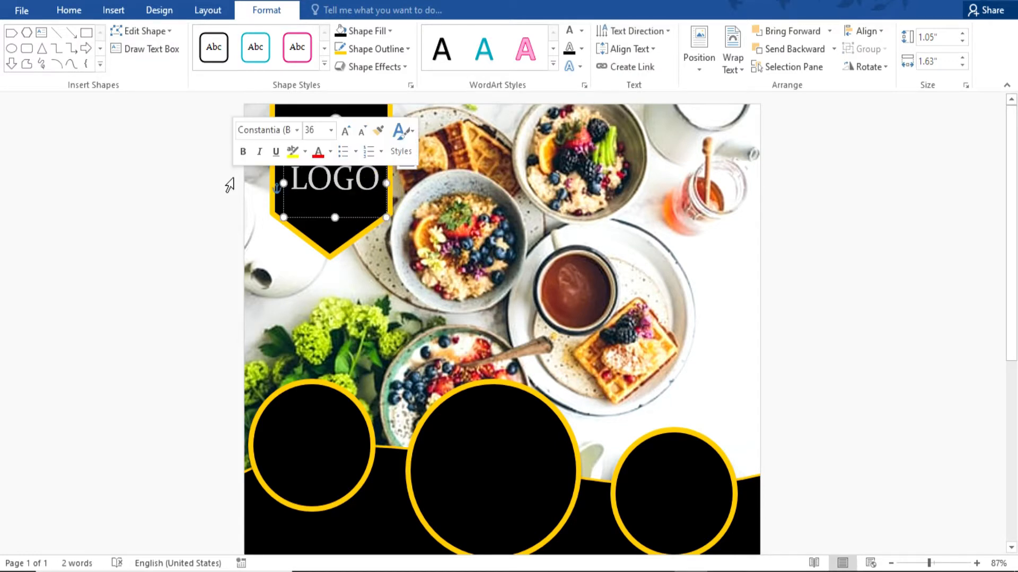
# Add 'We are' and a smaller 'Always Open' text below LOGO.
pyautogui.write('WR')
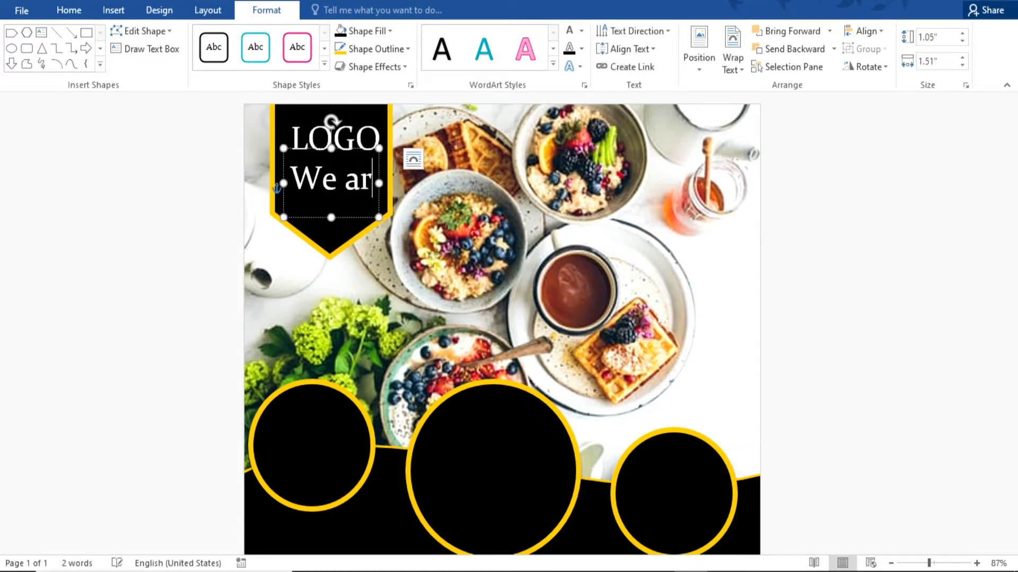
pyautogui.write('\\')
pyautogui.press('BackSpace')
pyautogui.click(365, 219)
pyautogui.hotkey('ctrl', 'shift', ',')
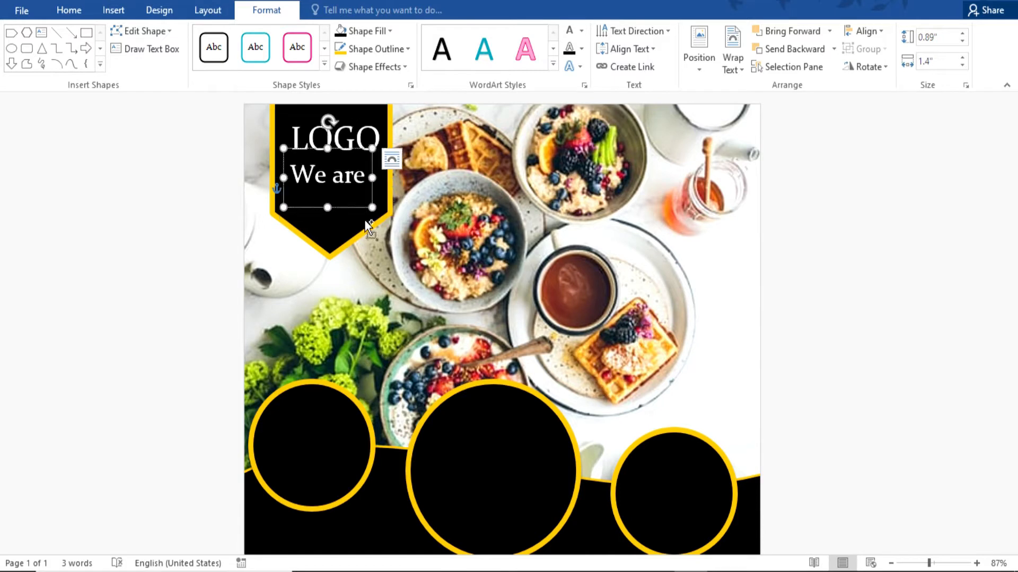
pyautogui.click(361, 208)
pyautogui.moveTo(361, 208); pyautogui.dragTo(361, 236)
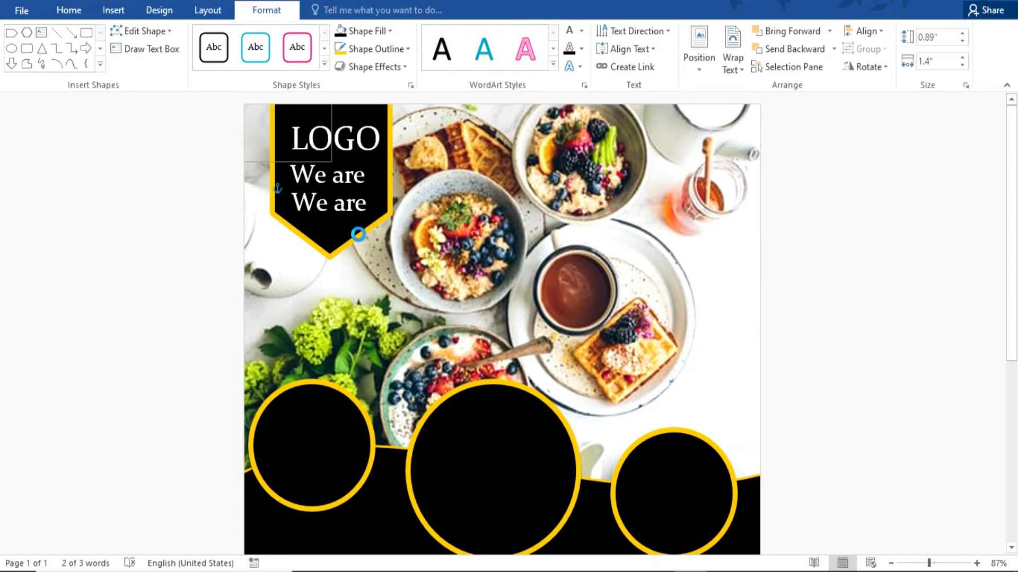
pyautogui.write('ways')
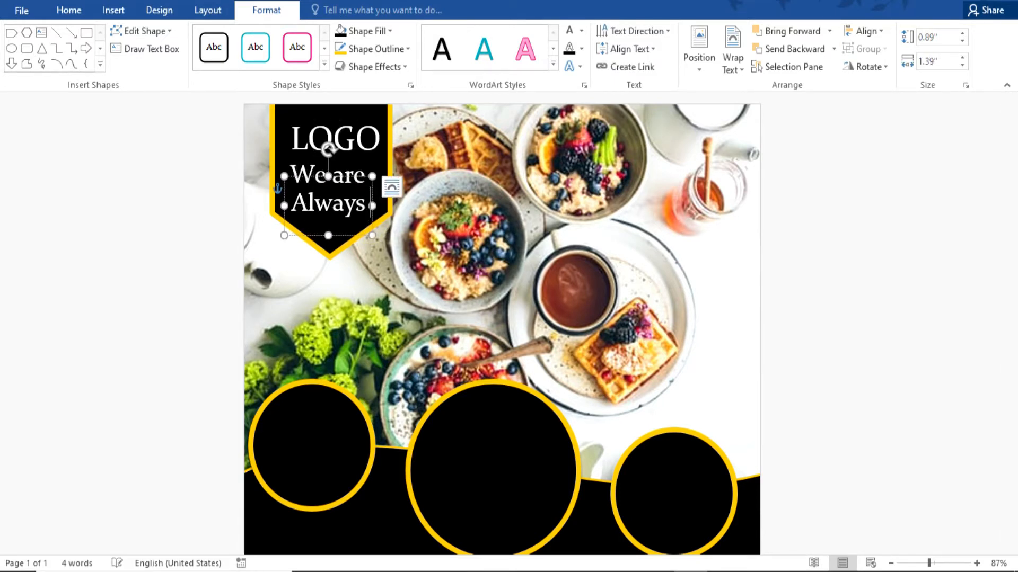
pyautogui.hotkey('ctrl', 'shift', ',')
pyautogui.hotkey('ctrl', 'shift', ',')
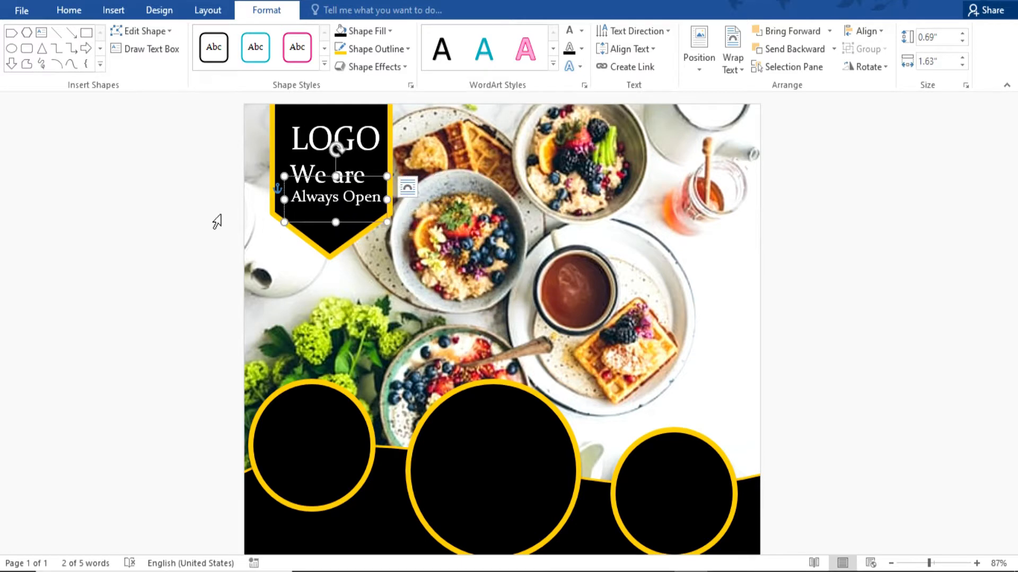
pyautogui.moveTo(338, 225); pyautogui.dragTo(338, 233)
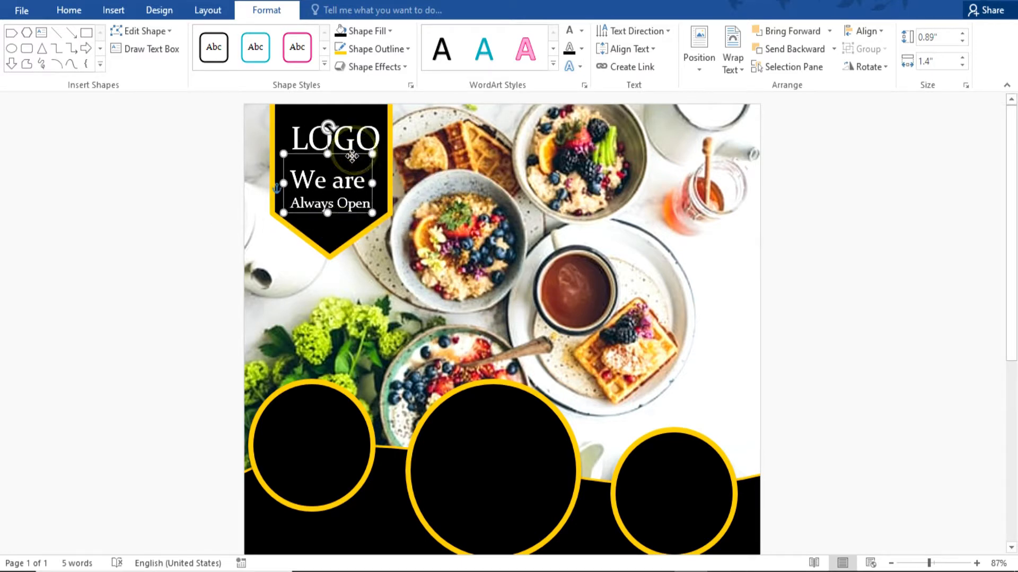
# Change the 'We are' text font to Arial.
pyautogui.click(356, 139)
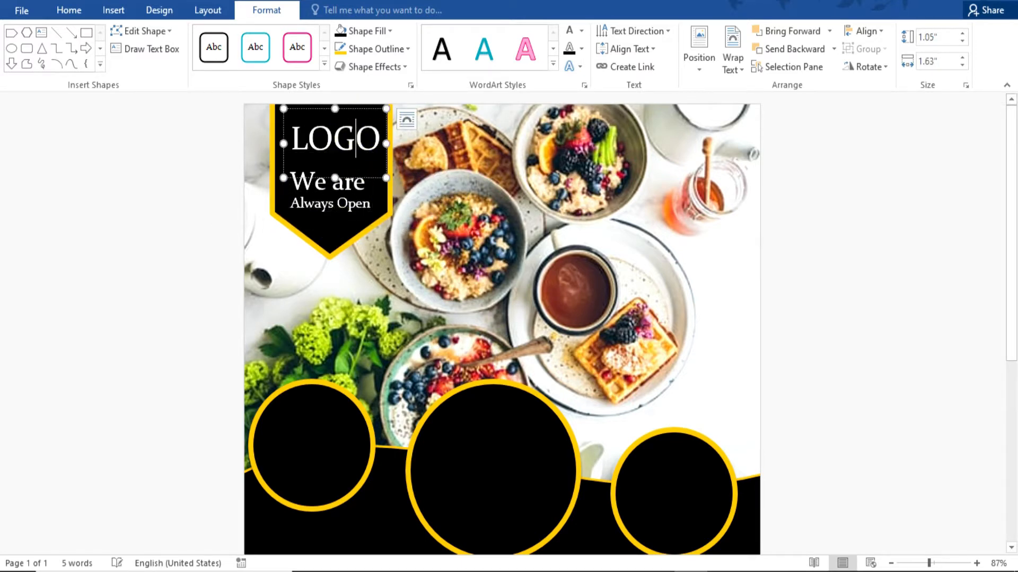
pyautogui.click(855, 266)
pyautogui.click(374, 183)
pyautogui.click(69, 13)
pyautogui.click(185, 37)
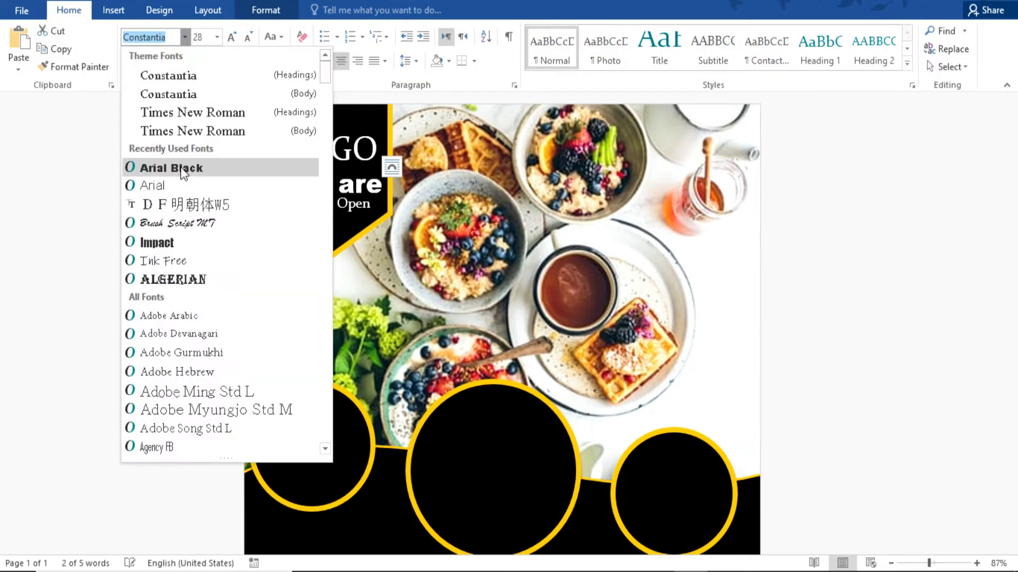
pyautogui.click(152, 185)
pyautogui.click(862, 254)
pyautogui.click(348, 185)
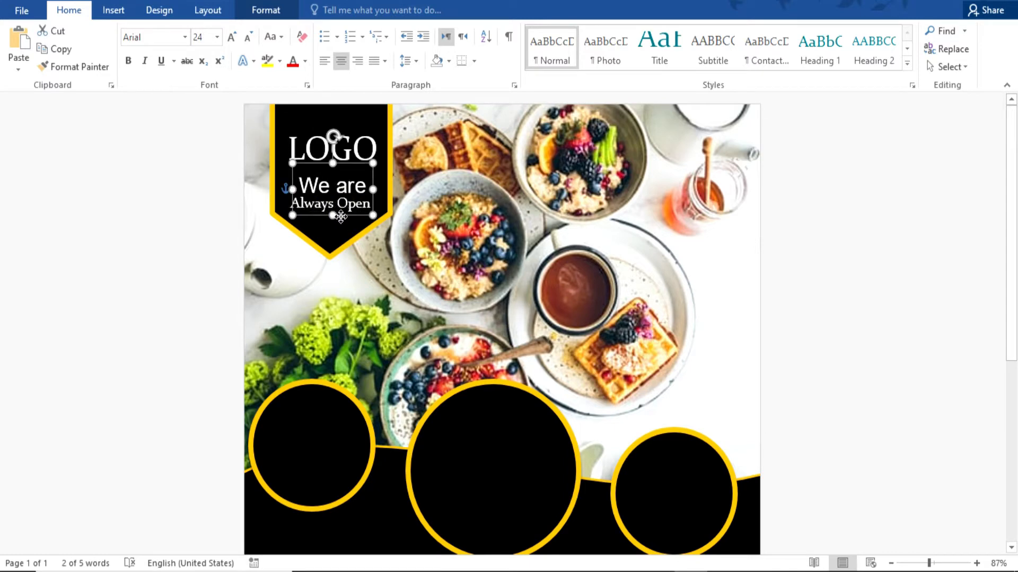
pyautogui.click(869, 225)
pyautogui.scroll(-5, 870, 225)
# Set up a picture fill from online images for the left circle.
pyautogui.click(294, 265)
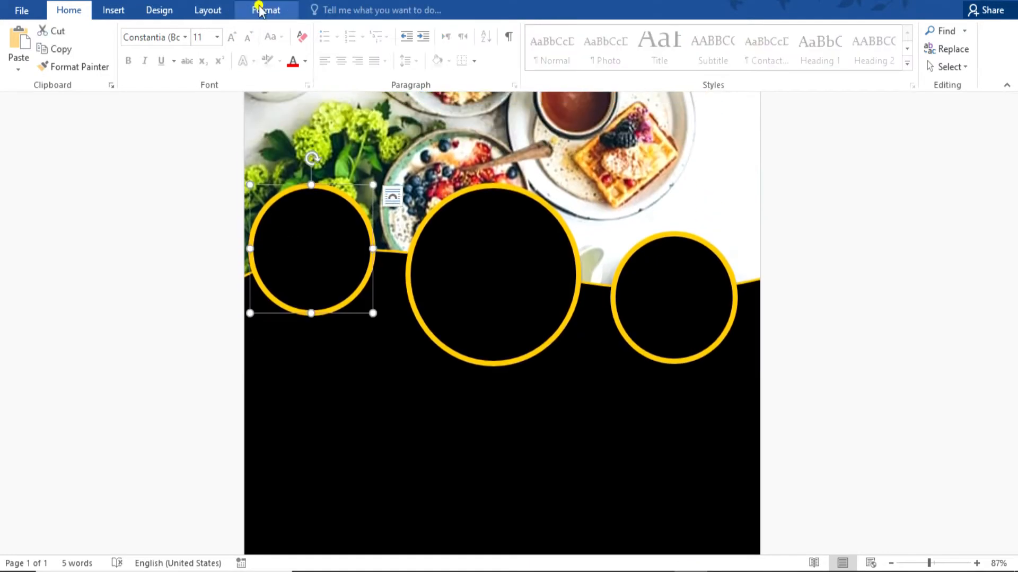
pyautogui.click(266, 10)
pyautogui.click(383, 32)
pyautogui.click(384, 199)
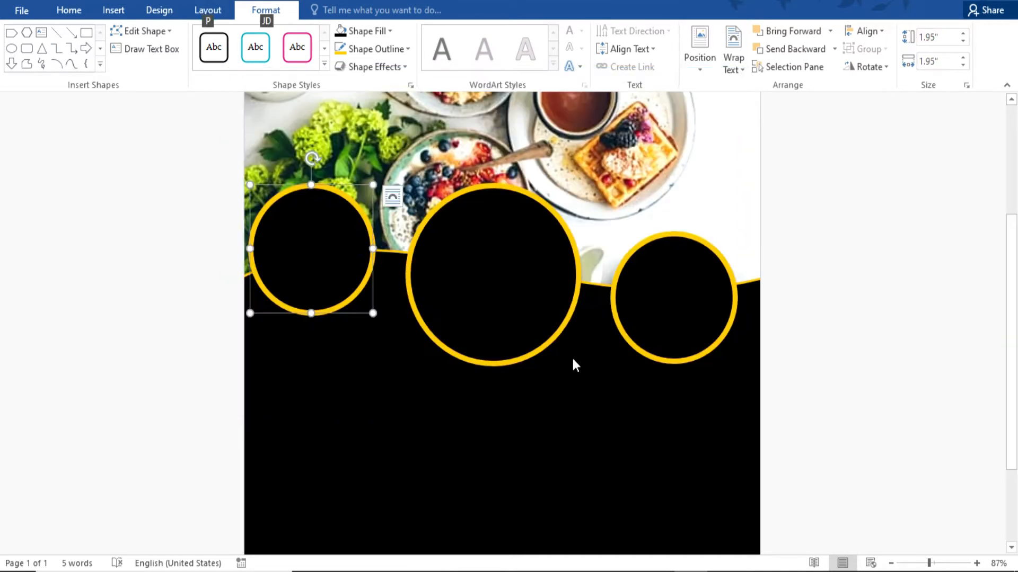
pyautogui.click(370, 31)
pyautogui.click(376, 207)
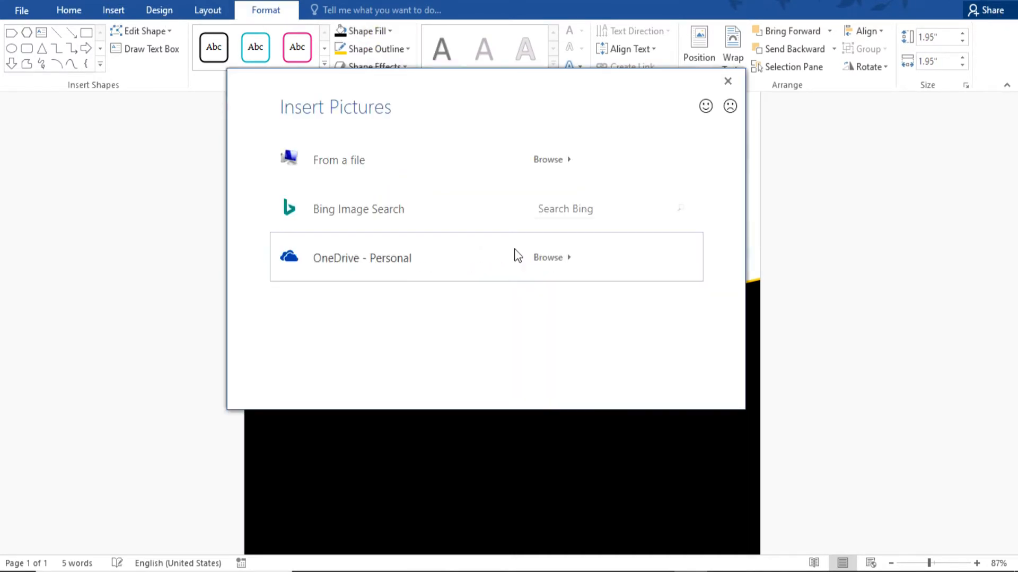
pyautogui.click(359, 210)
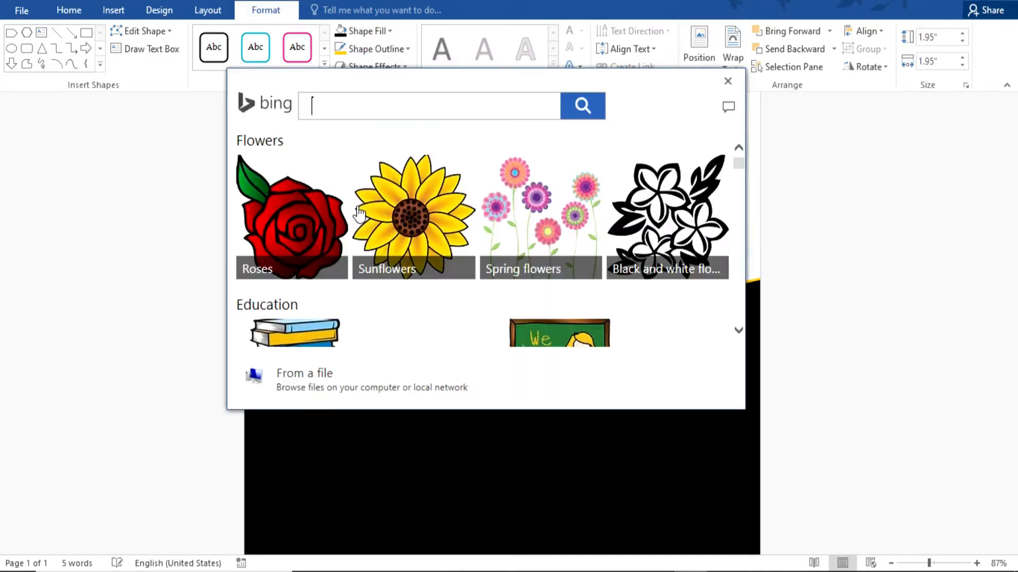
# Search Bing for 'food' and insert a photo into the left circle.
pyautogui.press('Return')
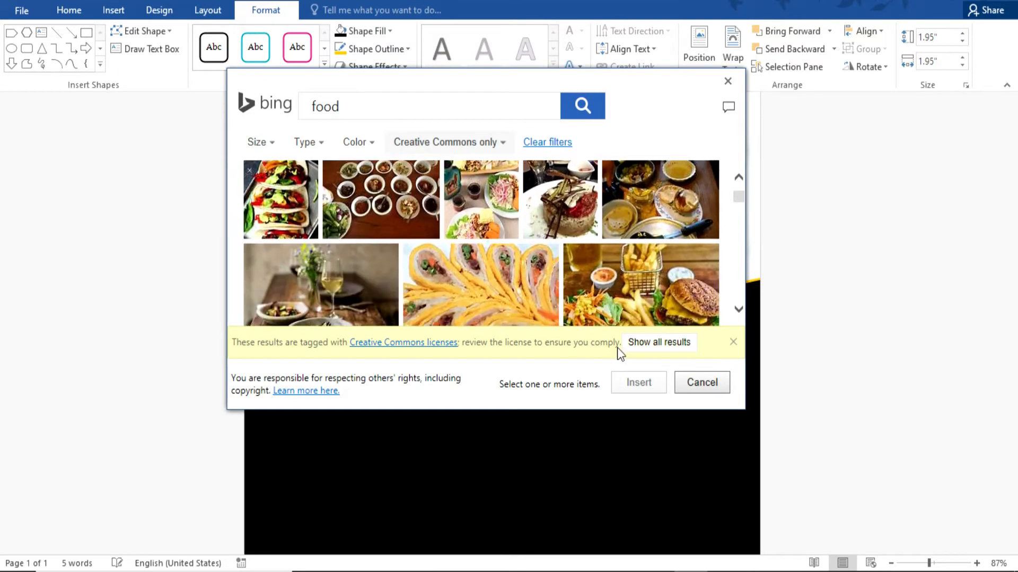
pyautogui.click(643, 342)
pyautogui.scroll(-2, 548, 256)
pyautogui.scroll(3, 547, 256)
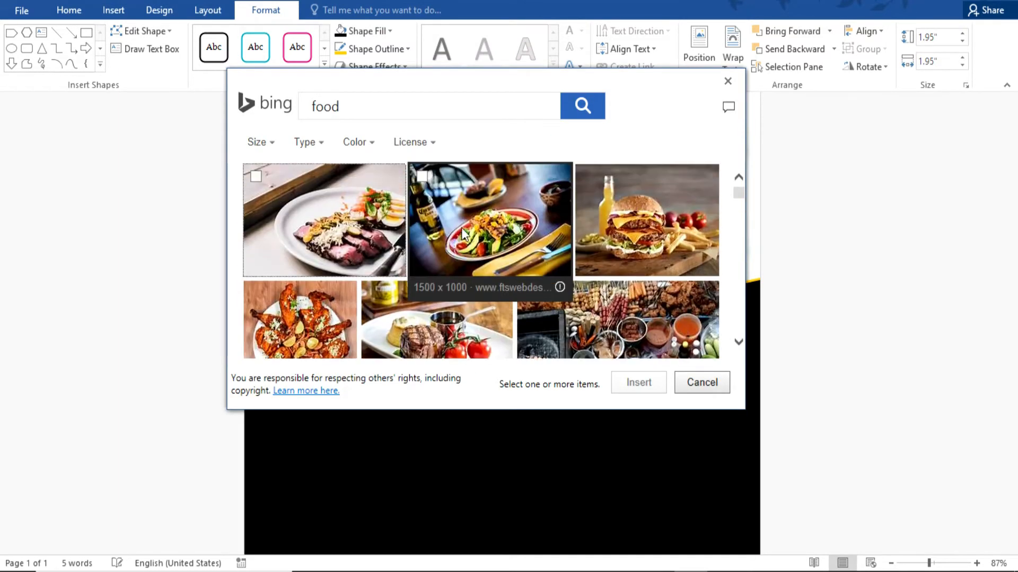
pyautogui.click(518, 260)
pyautogui.click(520, 260)
pyautogui.scroll(-6, 523, 263)
pyautogui.scroll(-10, 522, 262)
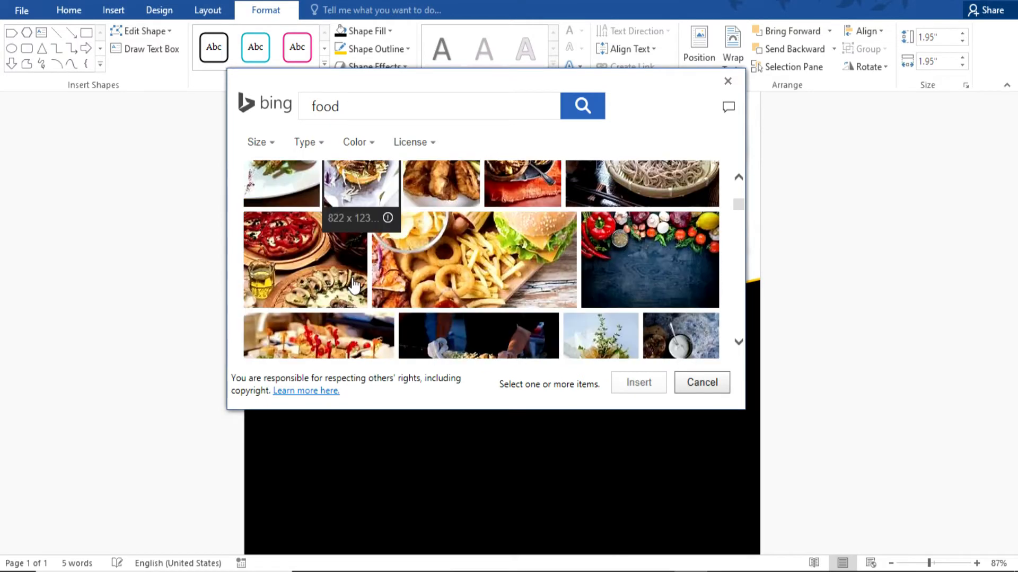
pyautogui.click(638, 389)
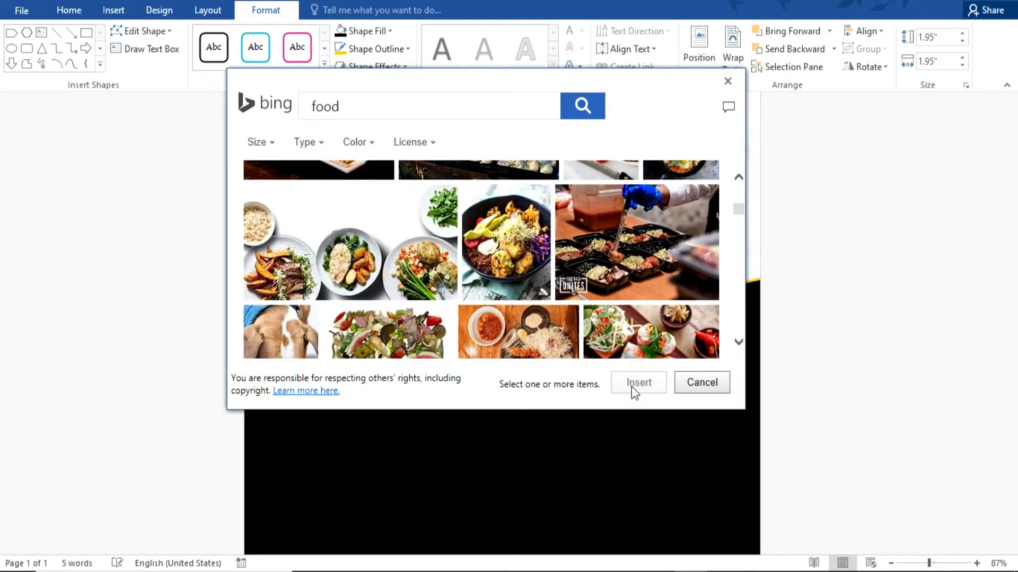
# Fill the right circle with a photo from a Bing 'food' search.
pyautogui.click(688, 312)
pyautogui.click(362, 31)
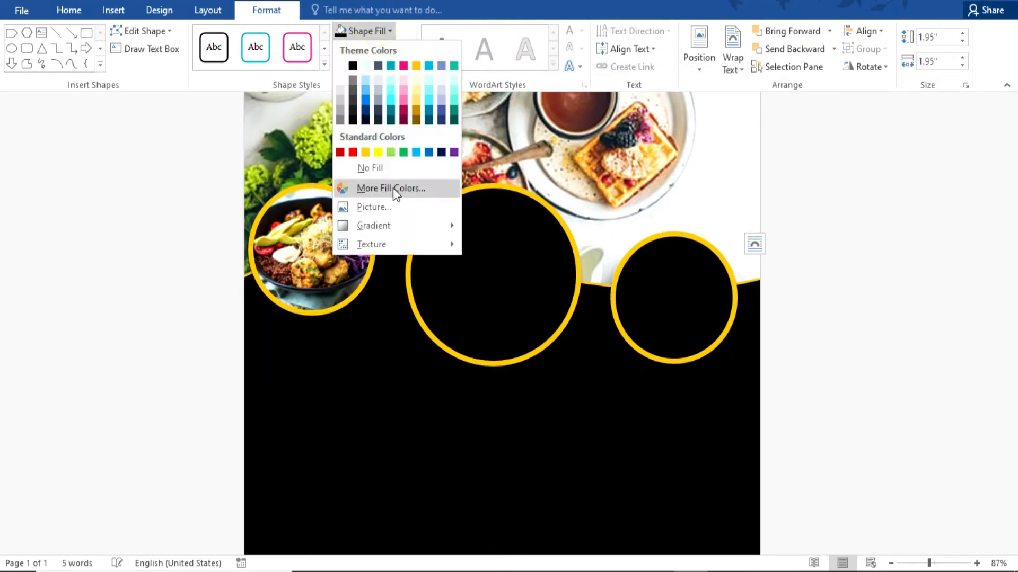
pyautogui.click(373, 207)
pyautogui.click(361, 207)
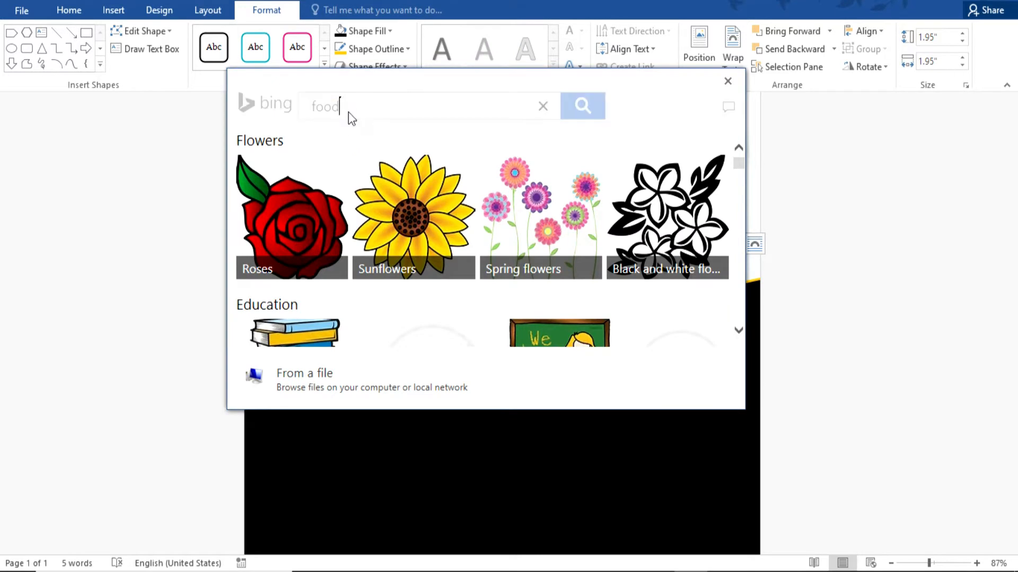
pyautogui.press('Return')
pyautogui.click(356, 233)
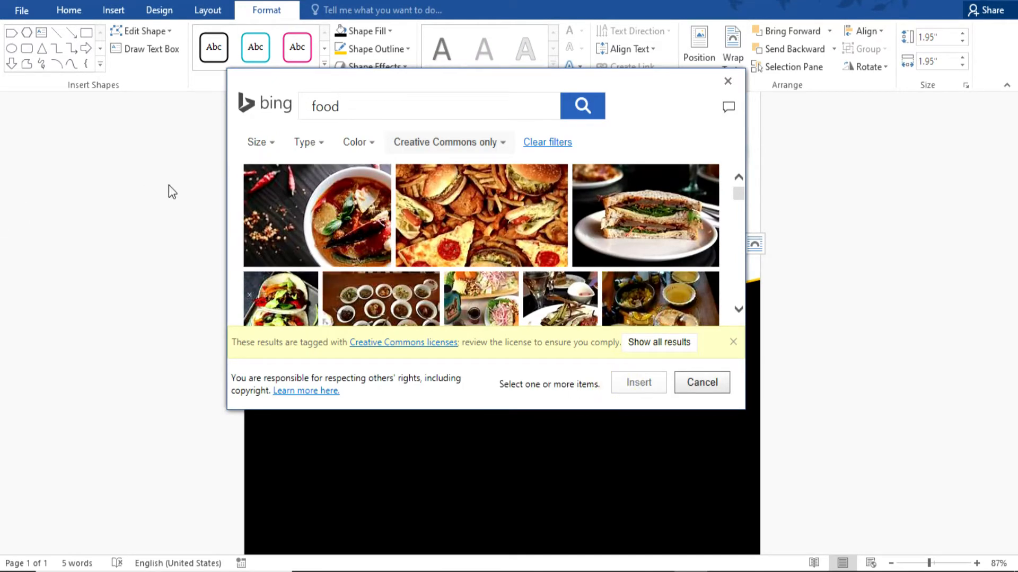
pyautogui.click(640, 383)
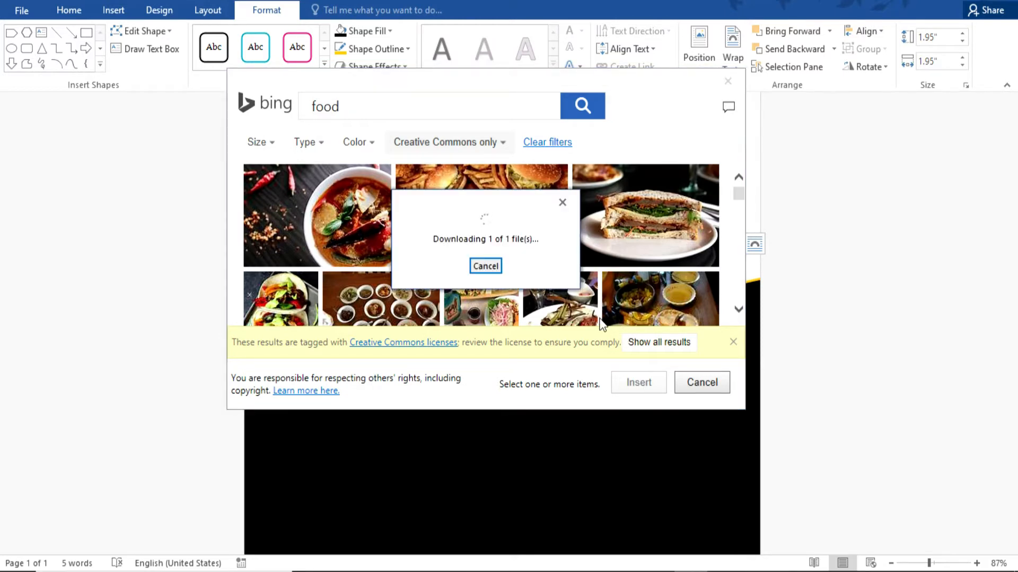
pyautogui.click(792, 364)
pyautogui.scroll(3, 791, 364)
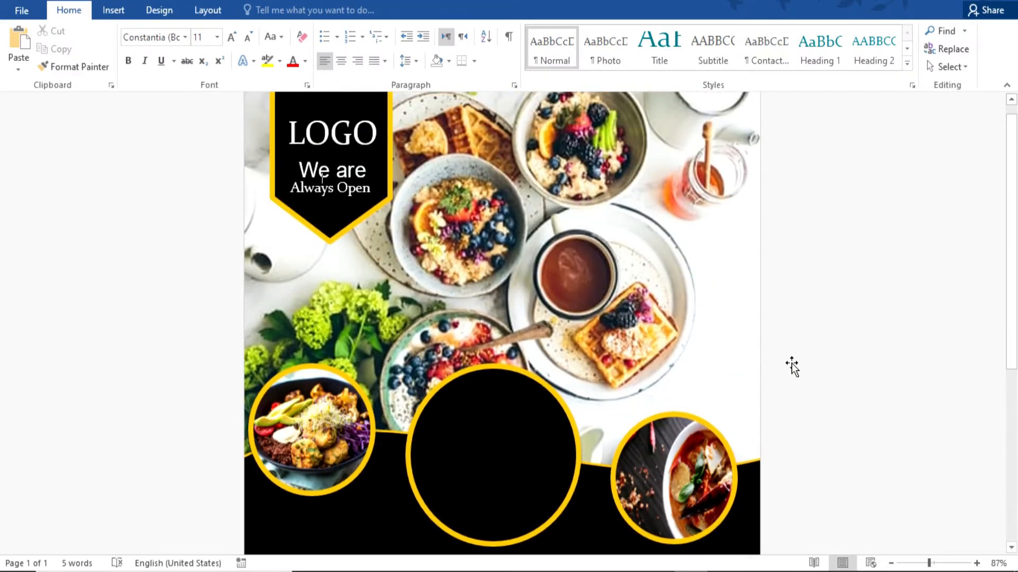
# Add a white WordArt reading 'Discount' onto the middle black circle.
pyautogui.click(113, 10)
pyautogui.click(737, 50)
pyautogui.click(738, 80)
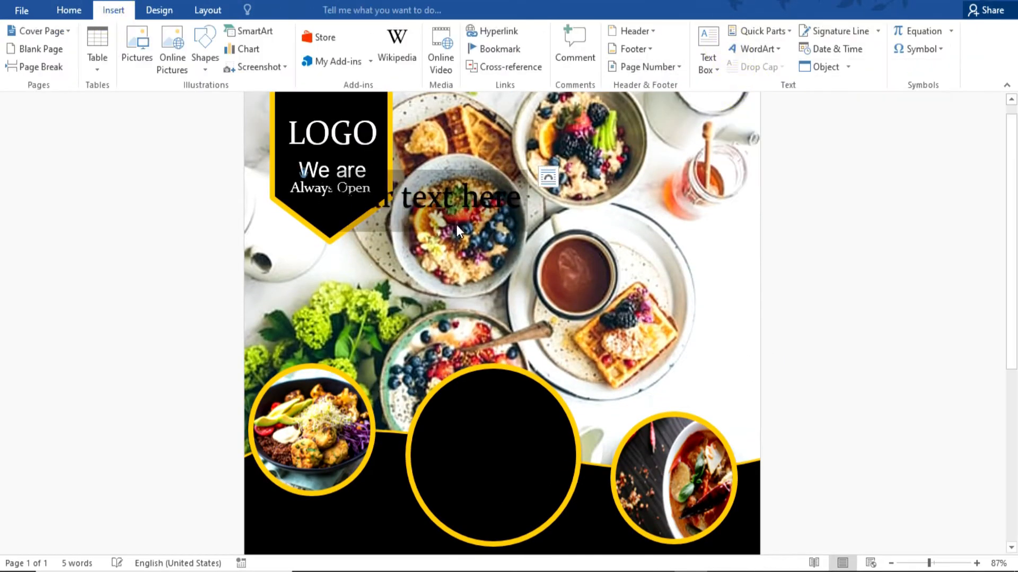
pyautogui.moveTo(456, 224); pyautogui.dragTo(498, 448)
pyautogui.click(570, 35)
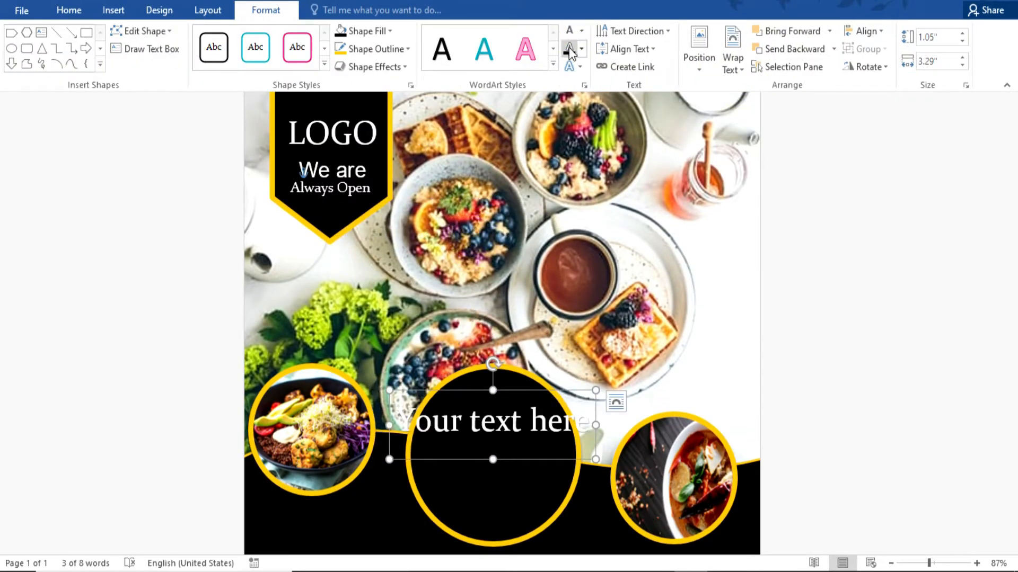
pyautogui.moveTo(588, 431); pyautogui.dragTo(372, 422)
pyautogui.write('D')
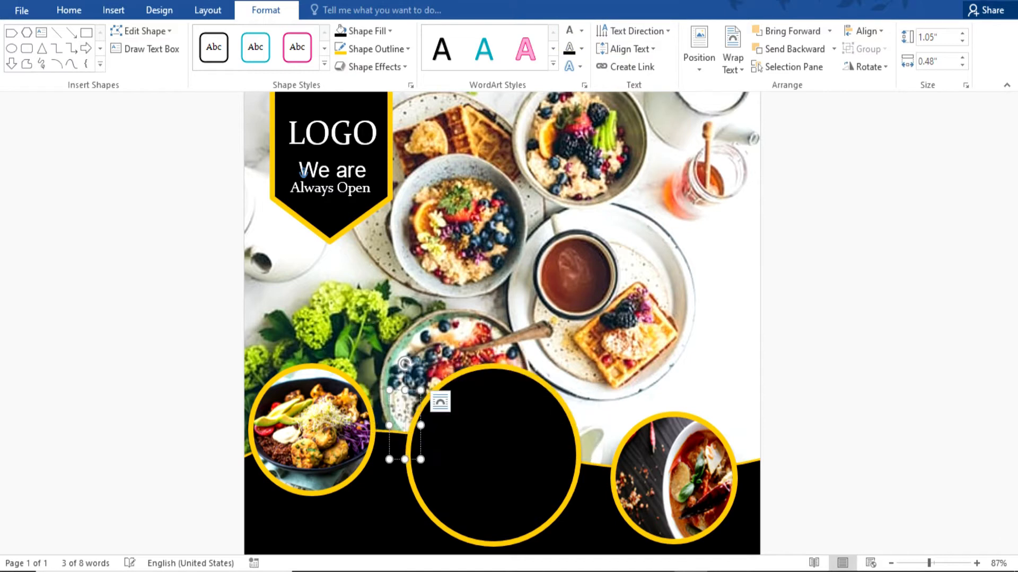
pyautogui.write('iscount')
pyautogui.click(539, 381)
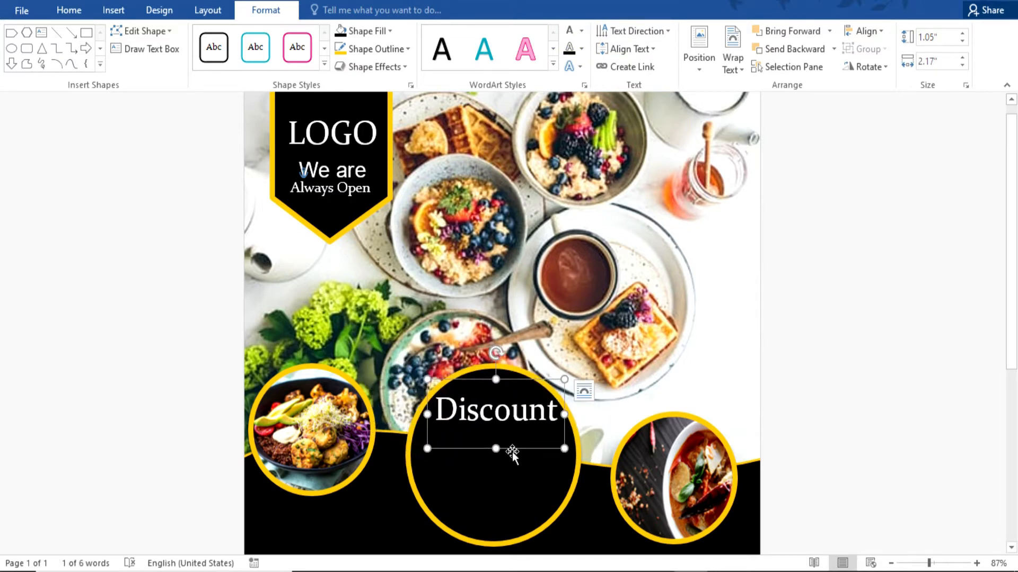
# Copy it into an enlarged yellow '25%' placed below Discount in the circle.
pyautogui.moveTo(512, 451); pyautogui.dragTo(515, 484)
pyautogui.click(517, 497)
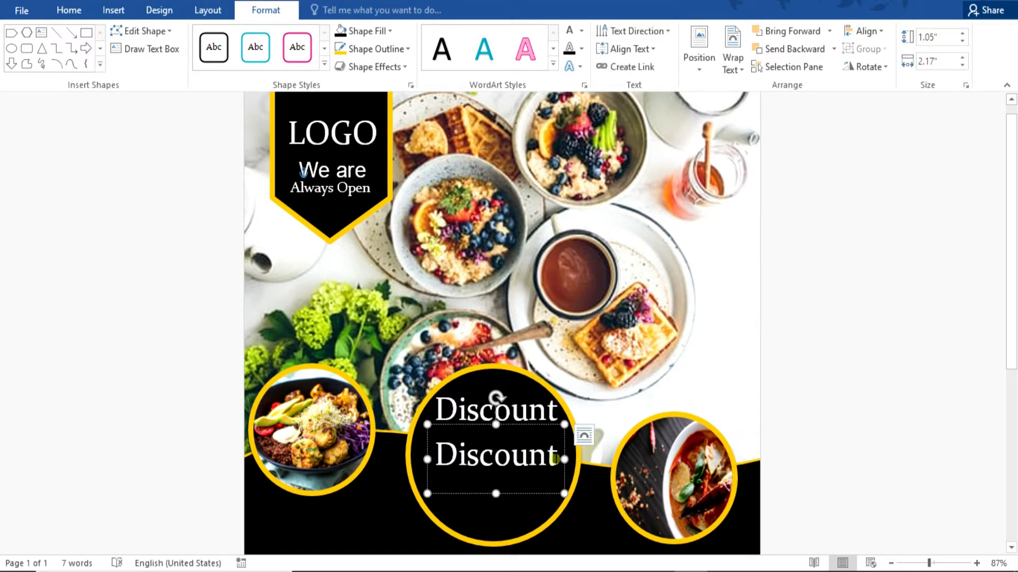
pyautogui.write('2')
pyautogui.hotkey('ctrl', 'shift', '.')
pyautogui.hotkey('ctrl', 'shift', '.')
pyautogui.hotkey('ctrl', 'shift', '.')
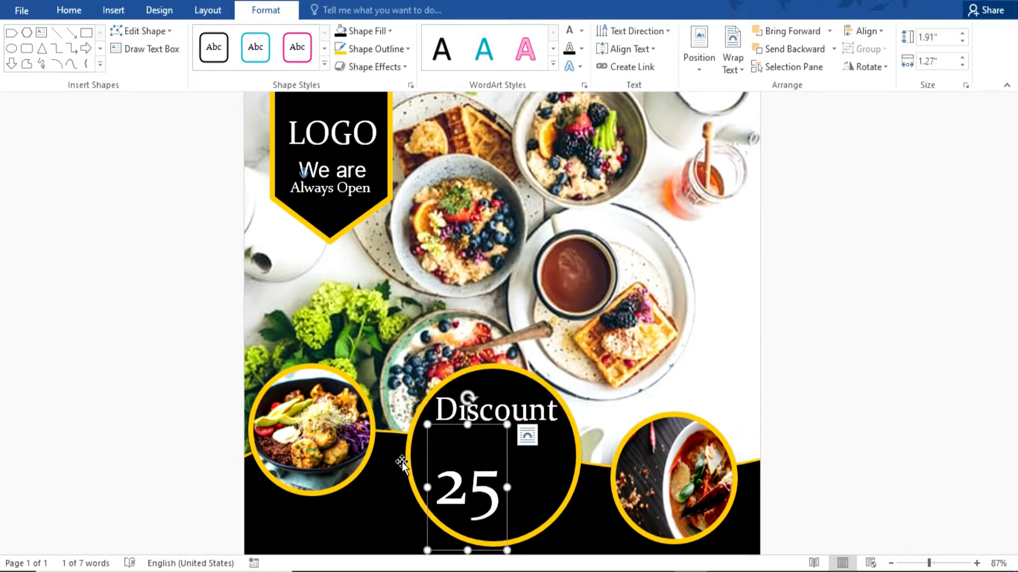
pyautogui.moveTo(428, 441); pyautogui.dragTo(438, 407)
pyautogui.click(512, 456)
pyautogui.write('%')
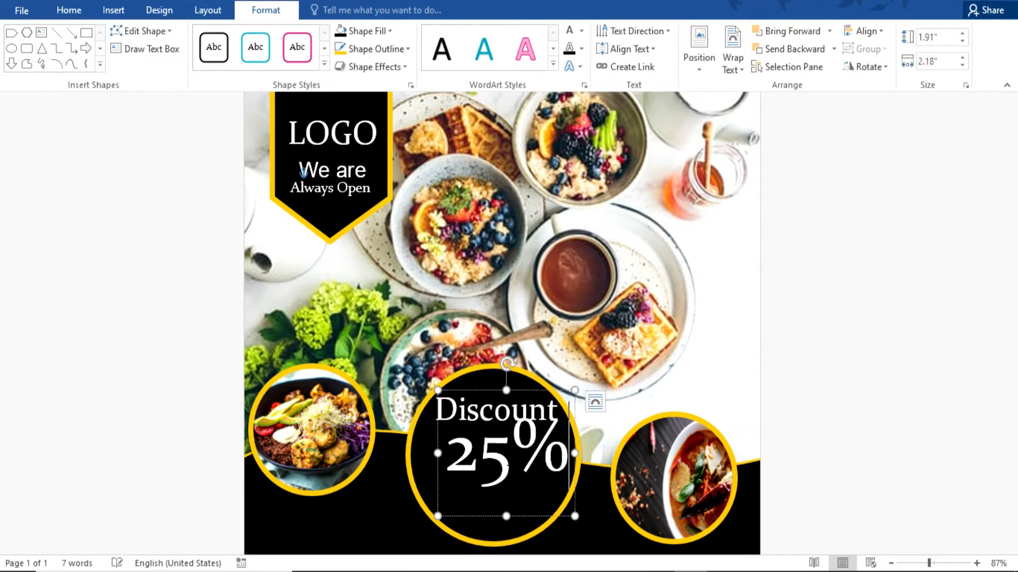
pyautogui.moveTo(533, 392); pyautogui.dragTo(522, 405)
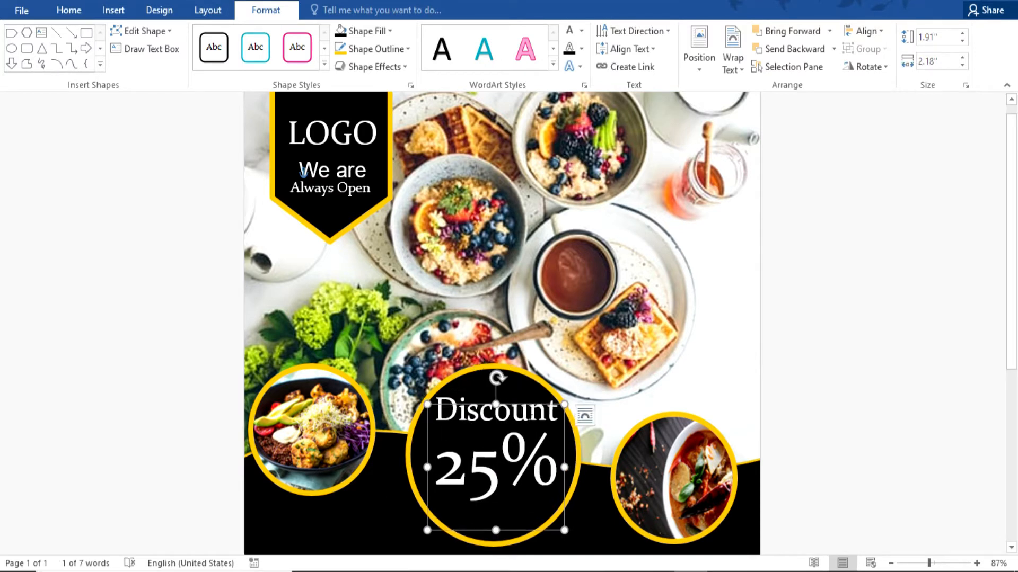
pyautogui.click(582, 30)
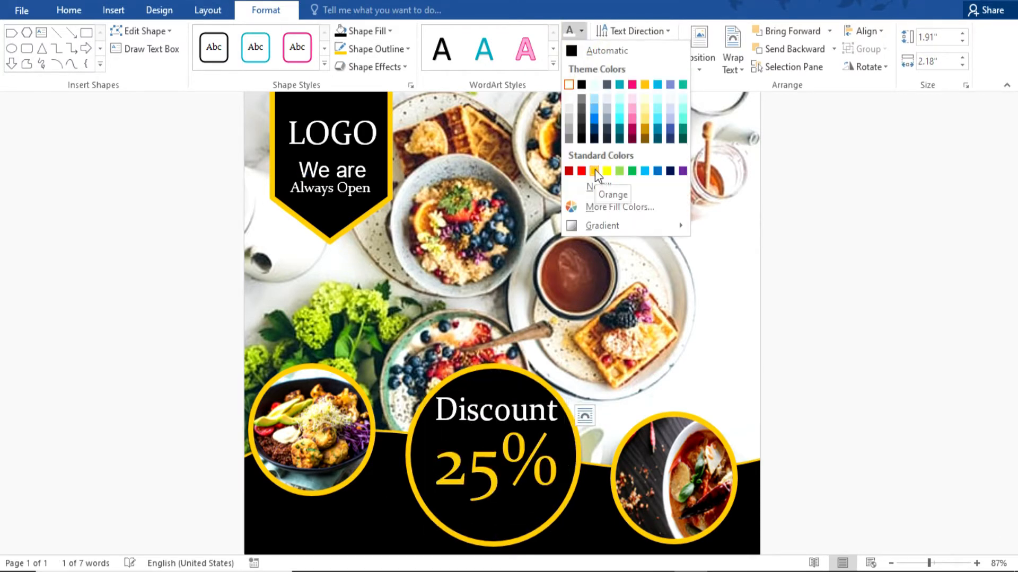
pyautogui.click(607, 171)
# Add a smaller white 'NOW' copy beneath the 25%.
pyautogui.click(534, 407)
pyautogui.moveTo(512, 450); pyautogui.dragTo(510, 535)
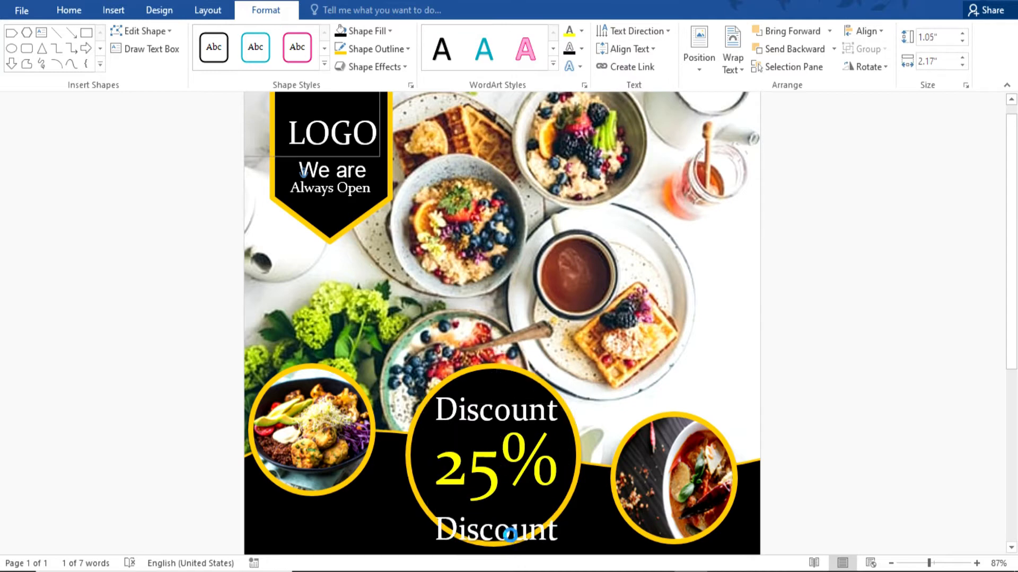
pyautogui.doubleClick(511, 535)
pyautogui.write('NO')
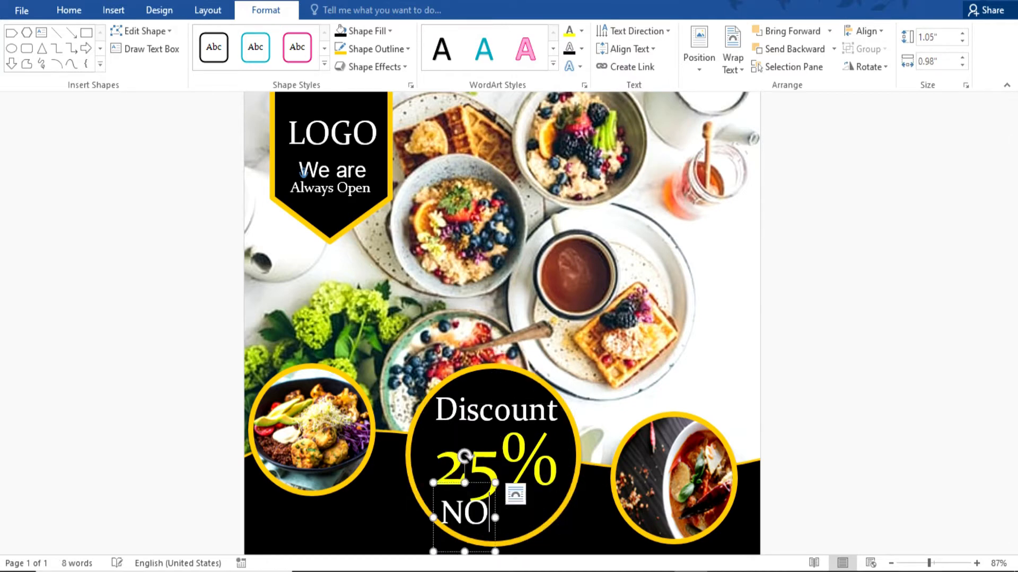
pyautogui.click(433, 499)
pyautogui.press('ctrl+shift+less')
pyautogui.press('ctrl+shift+less')
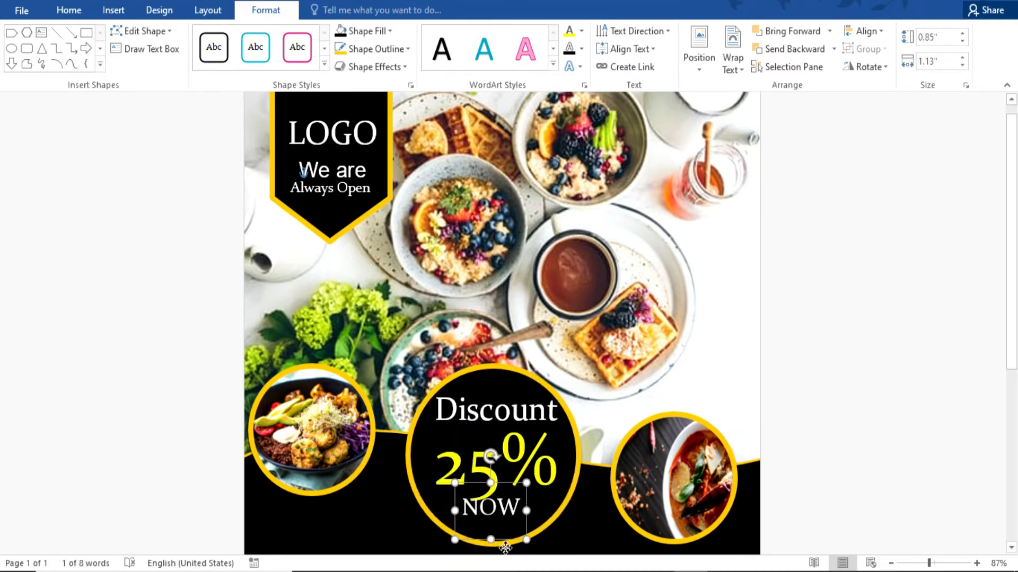
pyautogui.moveTo(505, 548); pyautogui.dragTo(506, 470)
pyautogui.click(838, 398)
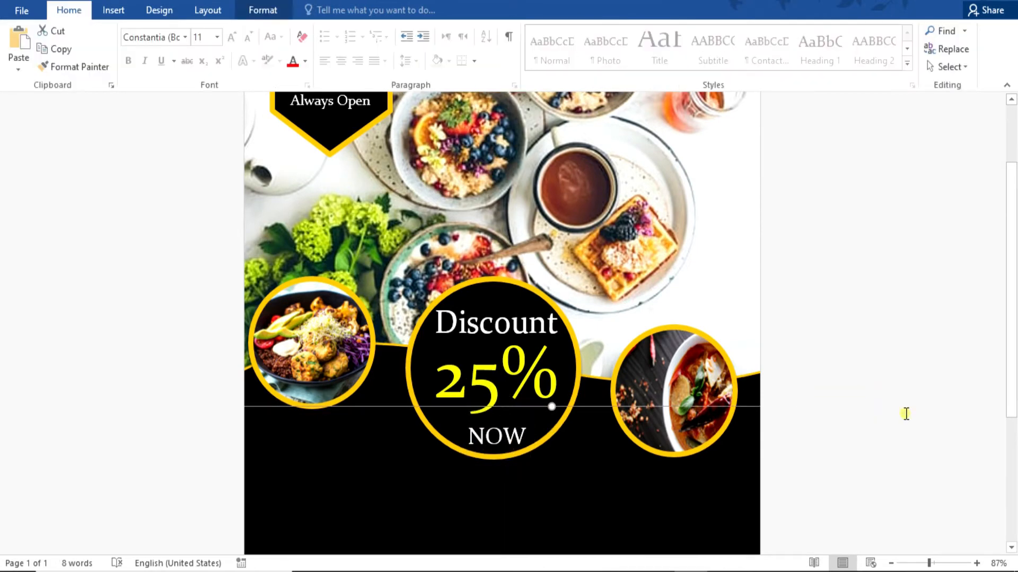
# Draw a rectangle across the page bottom and curve its top edge into a wave.
pyautogui.scroll(2, 904, 411)
pyautogui.scroll(-6, 904, 411)
pyautogui.click(113, 11)
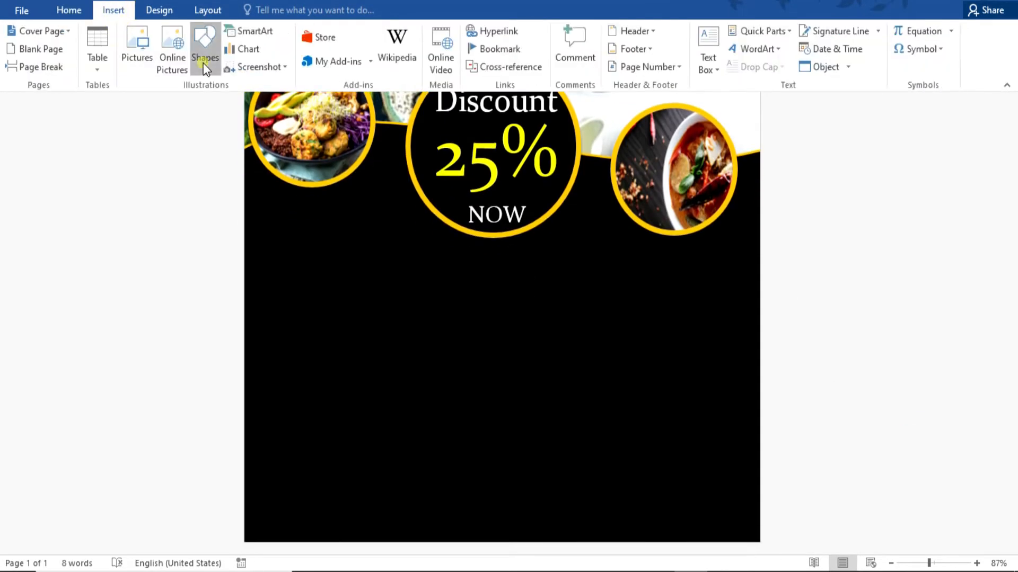
pyautogui.click(203, 63)
pyautogui.click(277, 113)
pyautogui.click(204, 63)
pyautogui.click(277, 106)
pyautogui.moveTo(242, 467); pyautogui.dragTo(759, 540)
pyautogui.rightClick(618, 486)
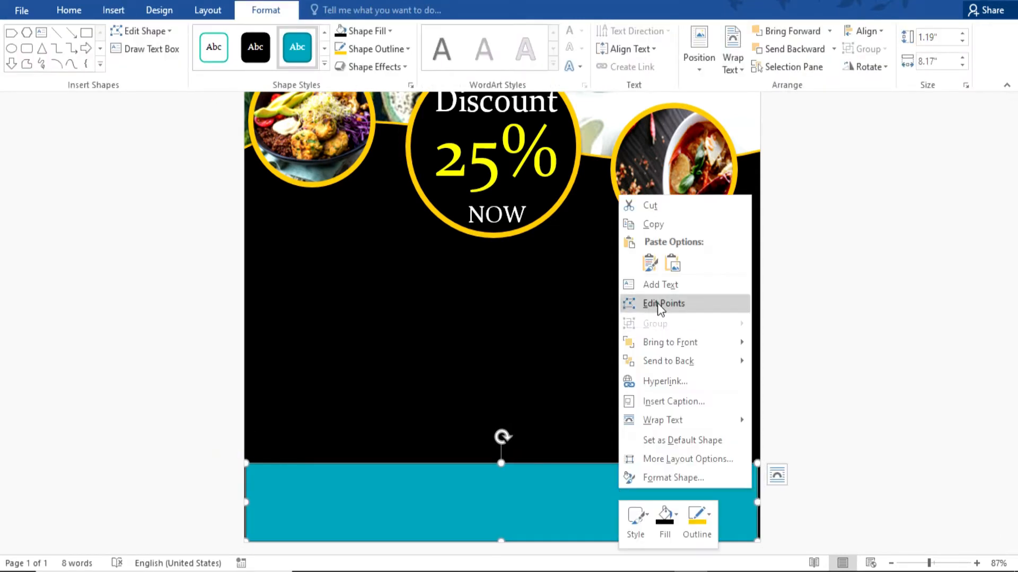
pyautogui.click(658, 301)
pyautogui.moveTo(422, 505); pyautogui.dragTo(420, 504)
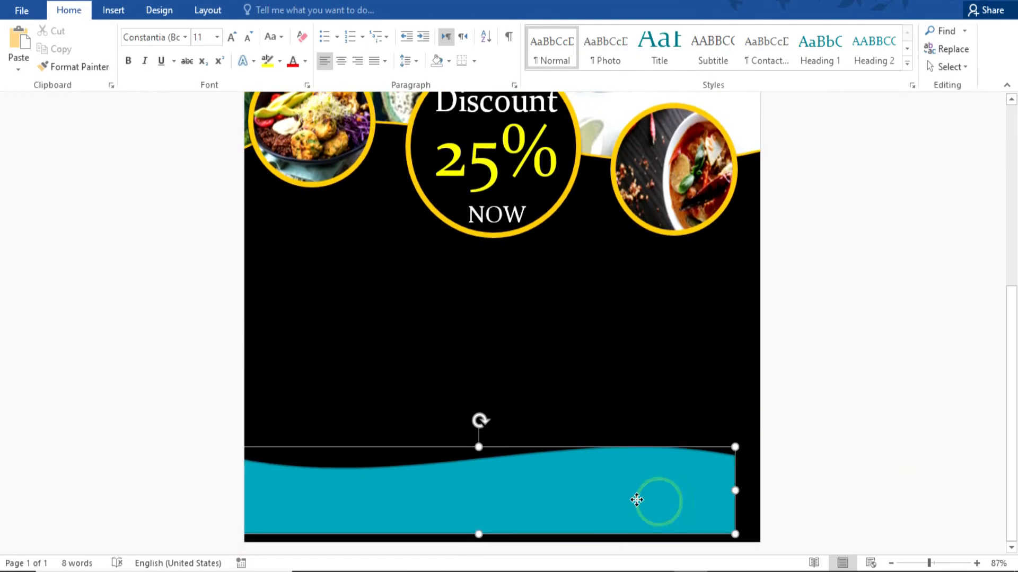
pyautogui.click(817, 500)
# Fill the wave shape yellow and give it a white outline.
pyautogui.click(689, 485)
pyautogui.click(266, 10)
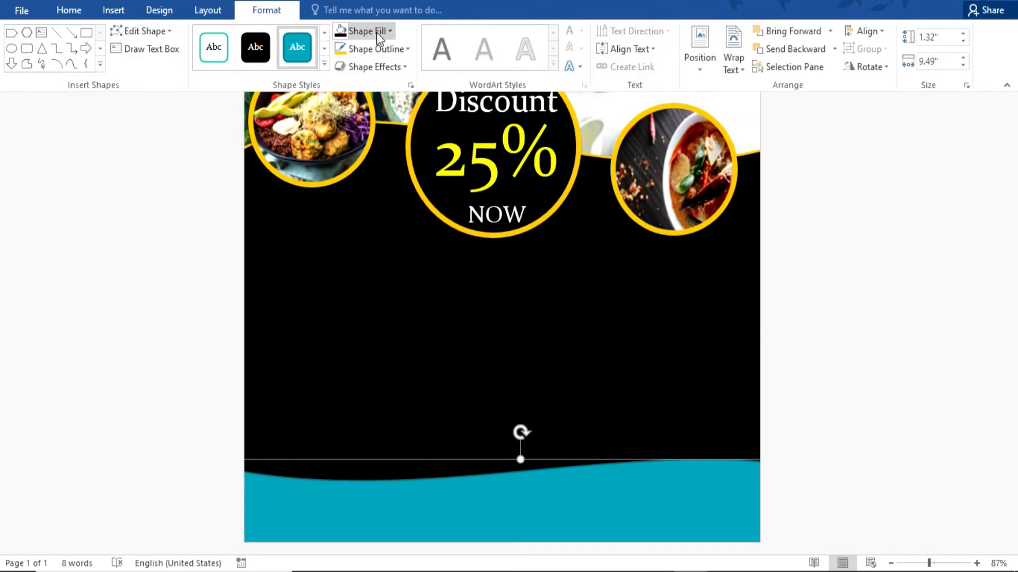
pyautogui.click(368, 48)
pyautogui.click(363, 31)
pyautogui.click(366, 154)
pyautogui.click(391, 50)
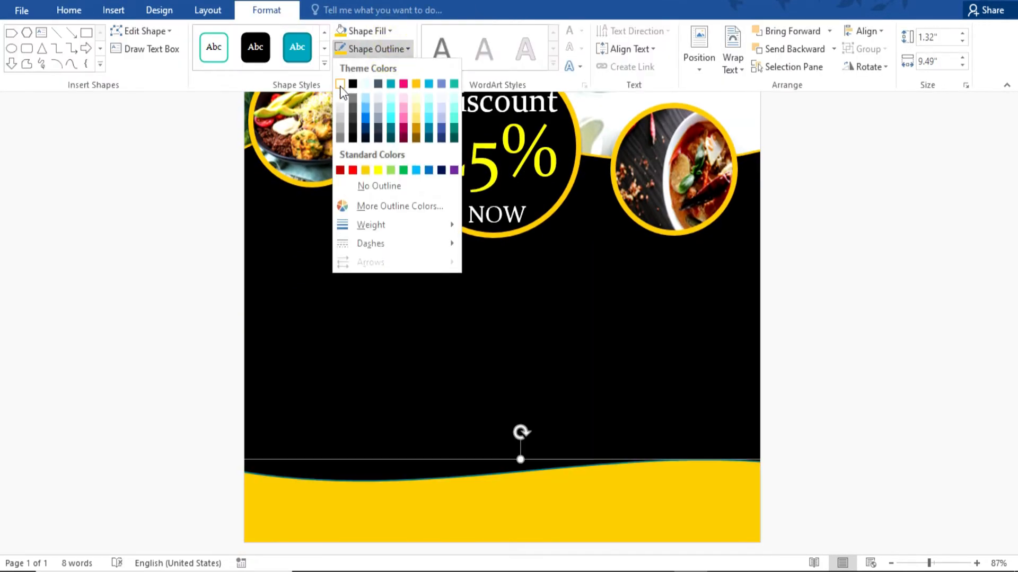
pyautogui.click(340, 84)
pyautogui.click(866, 364)
pyautogui.scroll(-3, 867, 363)
# Insert white WordArt below the circles reading 'Get Dest Food in YOUR Home'.
pyautogui.scroll(-1, 866, 363)
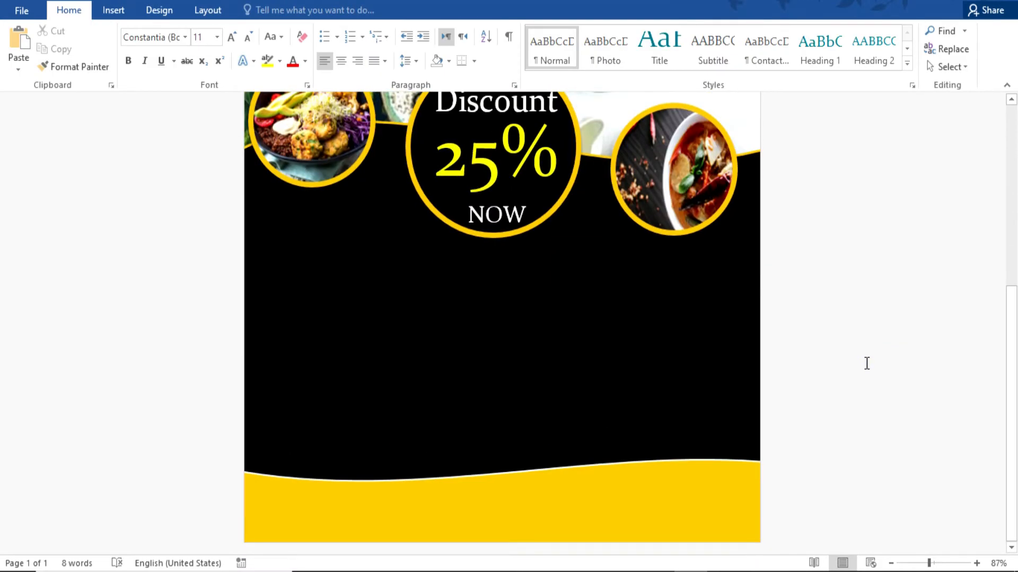
pyautogui.click(113, 10)
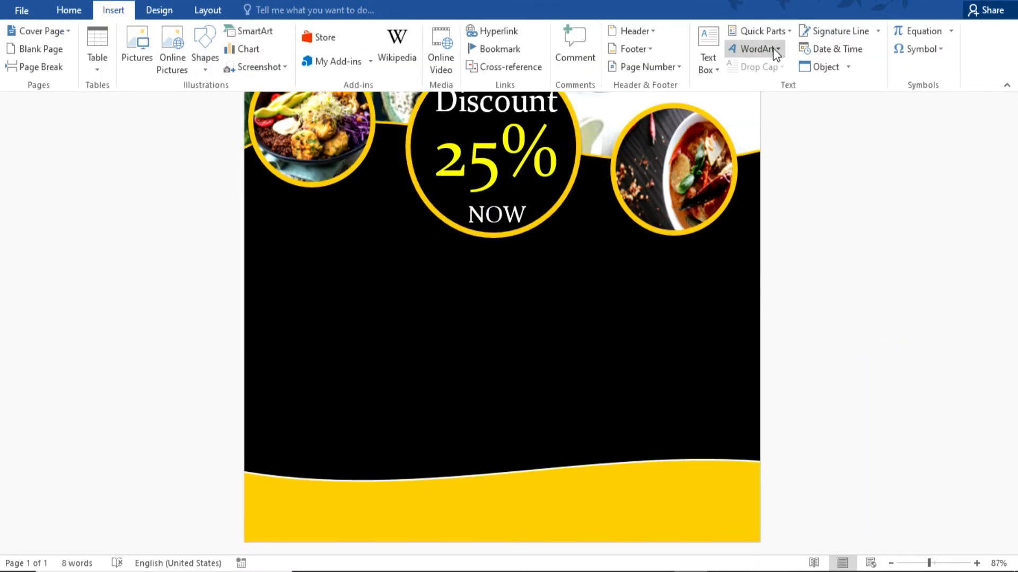
pyautogui.click(774, 49)
pyautogui.click(739, 96)
pyautogui.scroll(-3, 482, 266)
pyautogui.moveTo(465, 163); pyautogui.dragTo(537, 379)
pyautogui.tripleClick(527, 363)
pyautogui.click(581, 31)
pyautogui.click(568, 84)
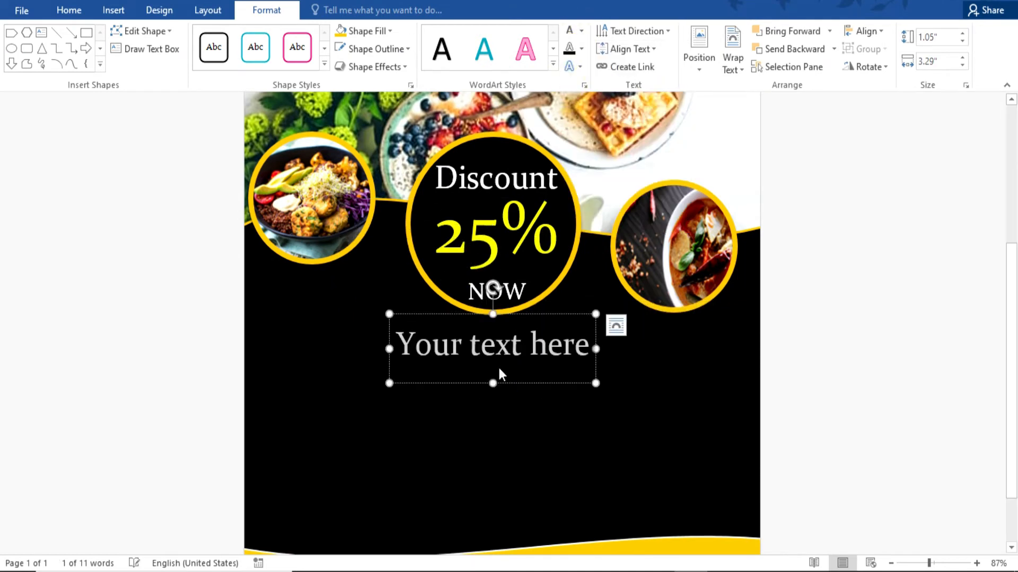
pyautogui.write('Get D')
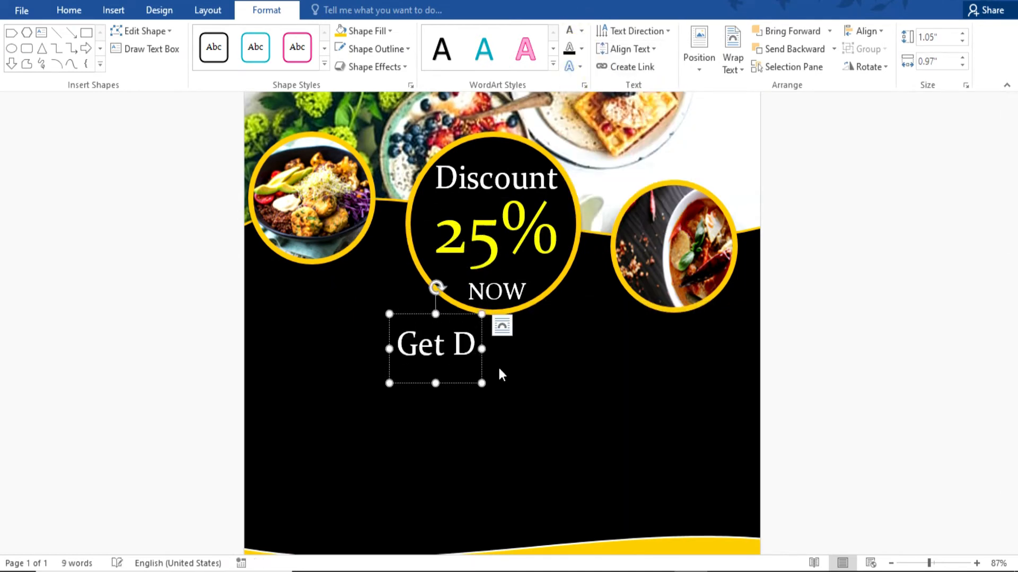
pyautogui.write('est Food in YOUR')
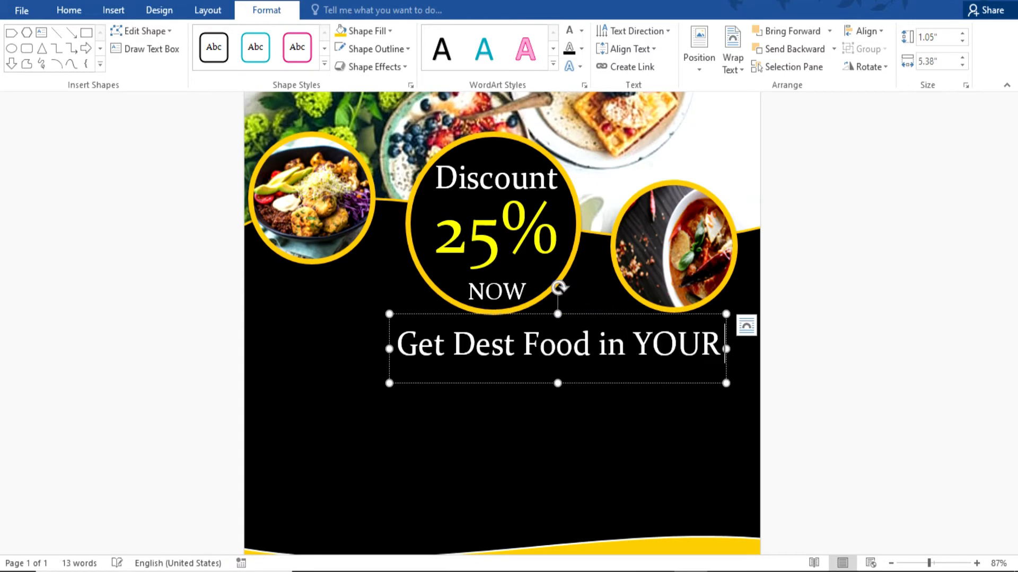
pyautogui.write(' Home')
# Widen the headline to fit one line and nudge it into place under the circles.
pyautogui.moveTo(385, 372); pyautogui.dragTo(276, 372)
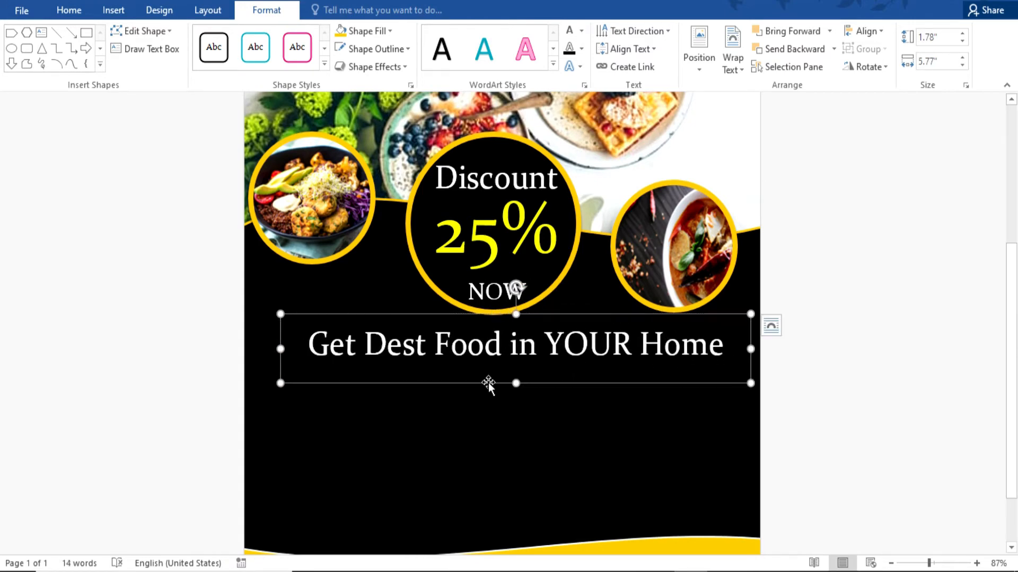
pyautogui.moveTo(604, 387); pyautogui.dragTo(598, 393)
pyautogui.scroll(2, 826, 352)
pyautogui.click(827, 351)
pyautogui.scroll(-4, 827, 352)
pyautogui.click(661, 329)
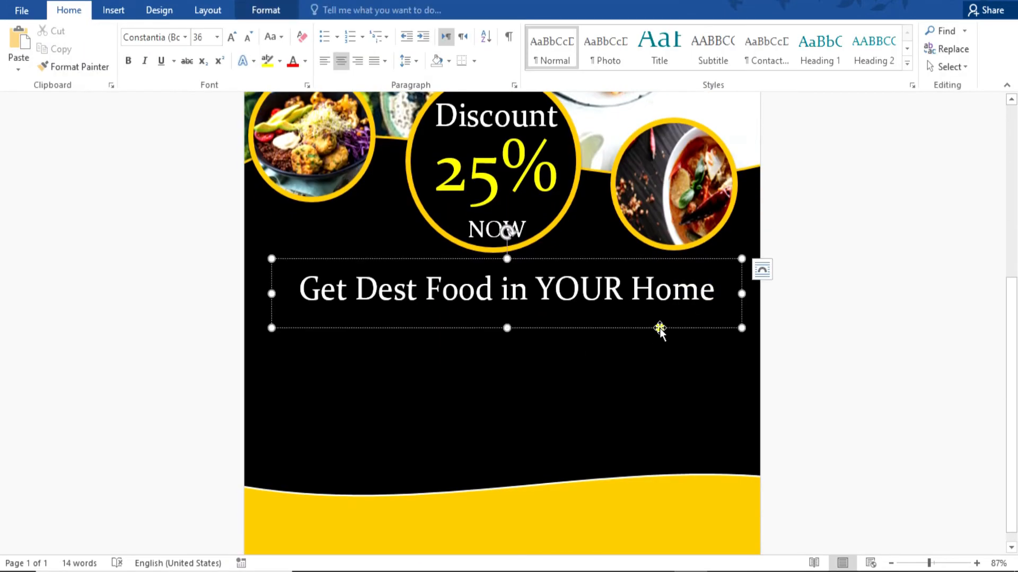
pyautogui.moveTo(661, 329); pyautogui.dragTo(654, 336)
pyautogui.click(929, 366)
pyautogui.scroll(4, 929, 365)
pyautogui.scroll(-3, 929, 365)
# Draw a dark red rounded-rectangle button with no outline below the headline.
pyautogui.click(119, 10)
pyautogui.click(204, 47)
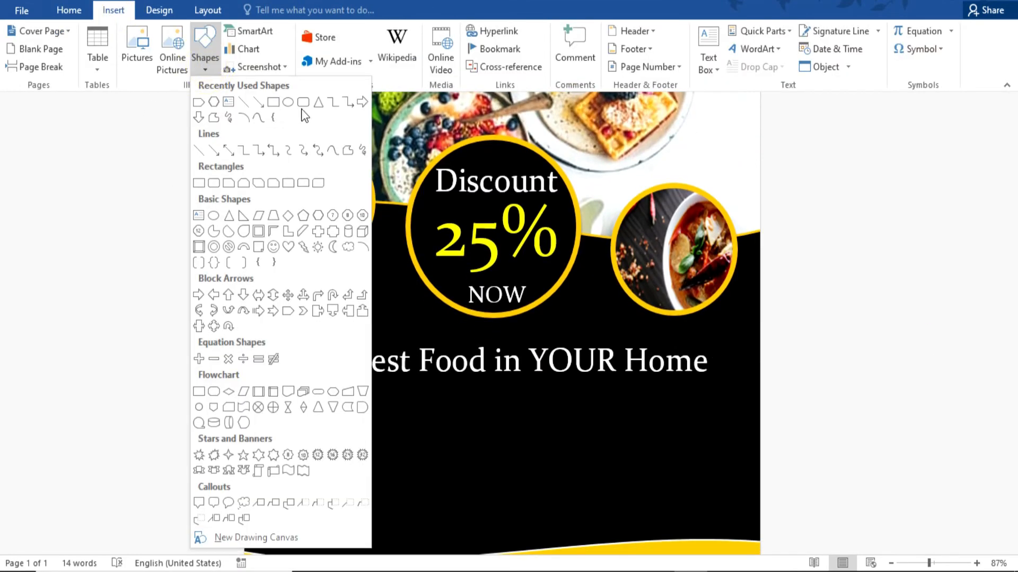
pyautogui.click(202, 181)
pyautogui.moveTo(606, 451)
pyautogui.mouseDown()
pyautogui.moveTo(407, 398)
pyautogui.moveTo(435, 400)
pyautogui.mouseUp()
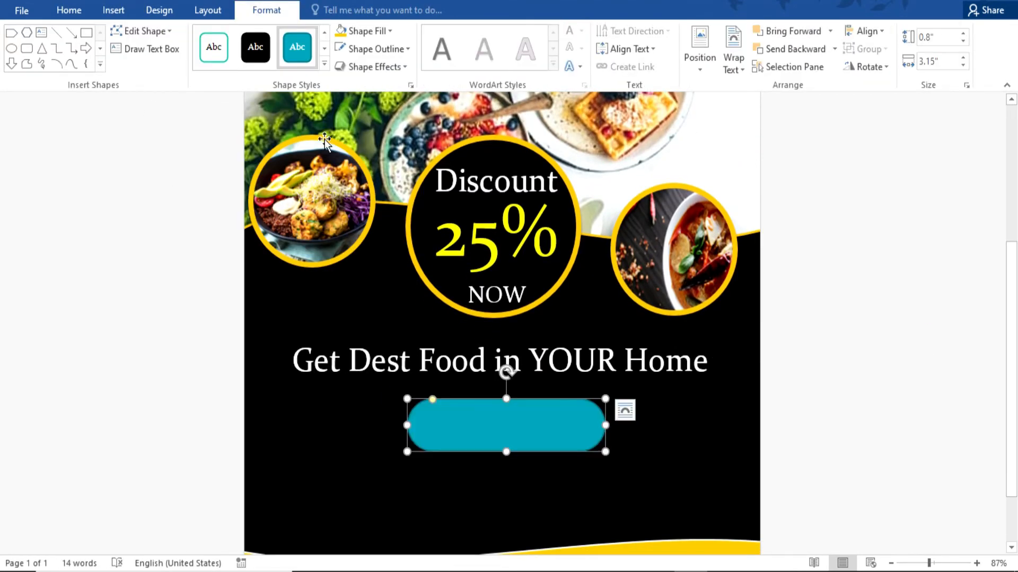
pyautogui.click(371, 31)
pyautogui.click(339, 153)
pyautogui.click(373, 49)
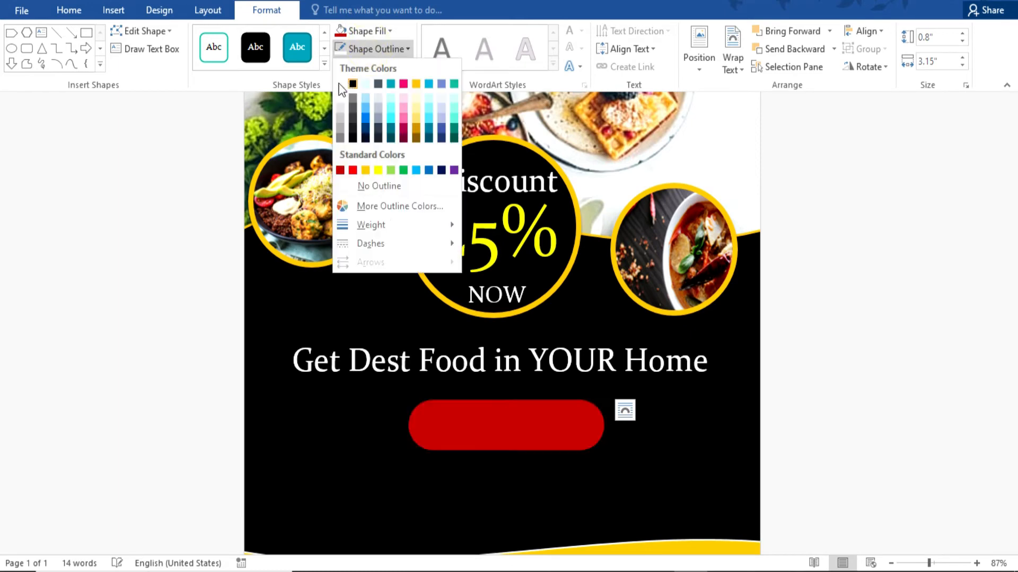
pyautogui.click(380, 185)
# Apply a strong yellow glow effect to the red pill.
pyautogui.click(377, 68)
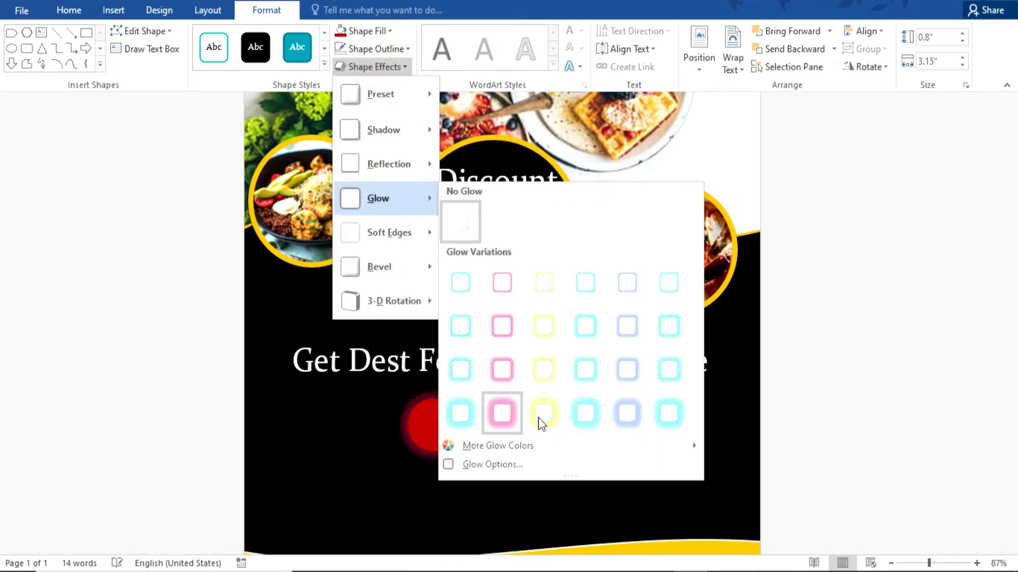
pyautogui.click(540, 415)
pyautogui.click(807, 380)
pyautogui.scroll(-2, 806, 380)
pyautogui.scroll(1, 806, 379)
pyautogui.click(500, 418)
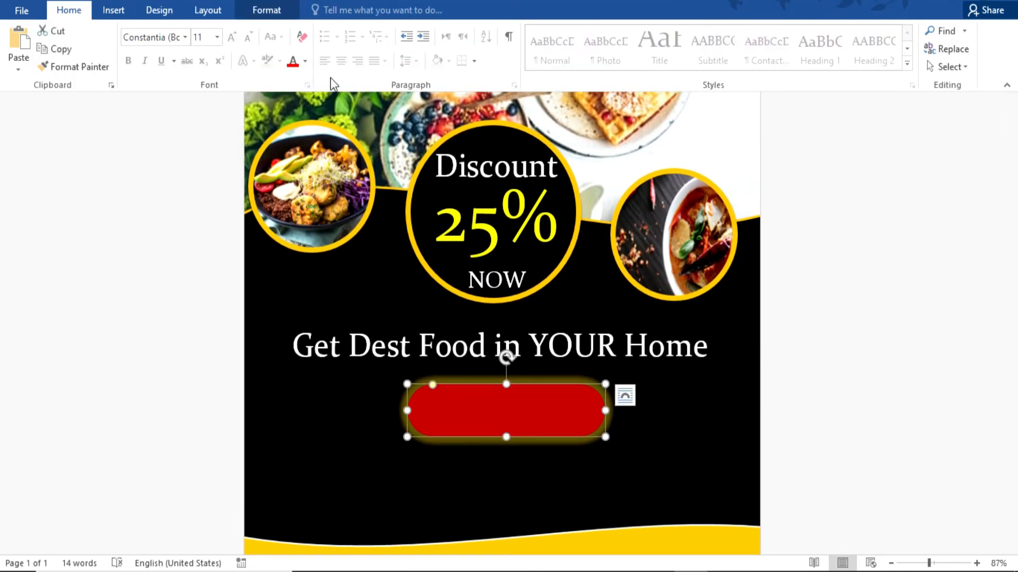
pyautogui.click(267, 10)
pyautogui.click(370, 69)
pyautogui.moveTo(378, 207)
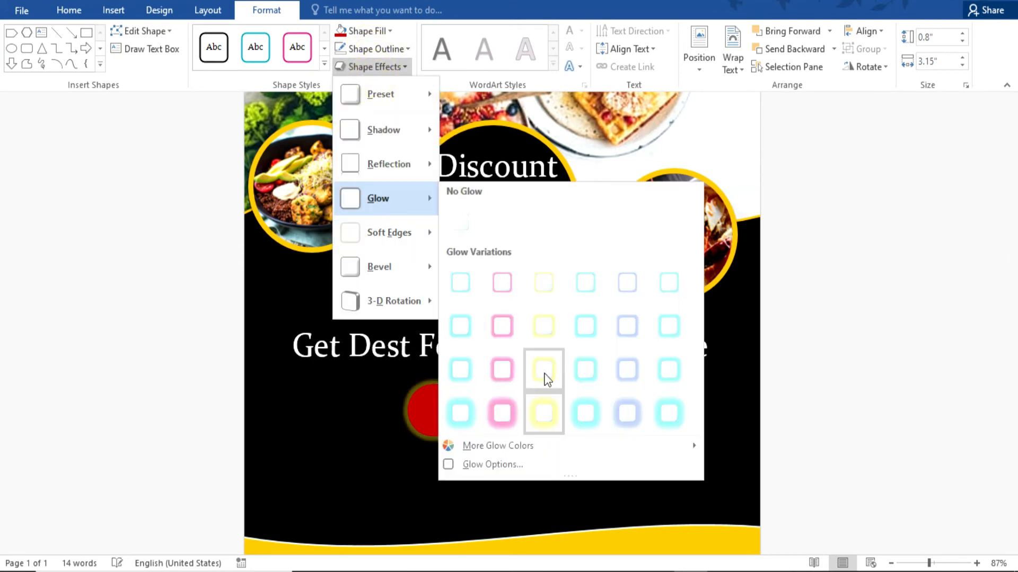
pyautogui.click(545, 342)
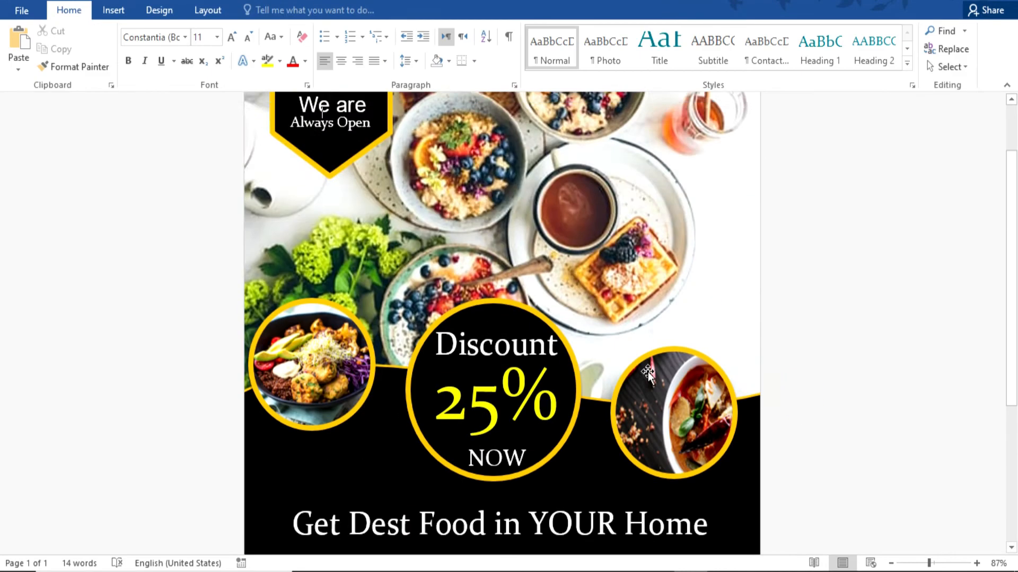
# Label the pill 'BUY NOW' in Arial Black.
pyautogui.scroll(-3, 514, 358)
pyautogui.click(503, 327)
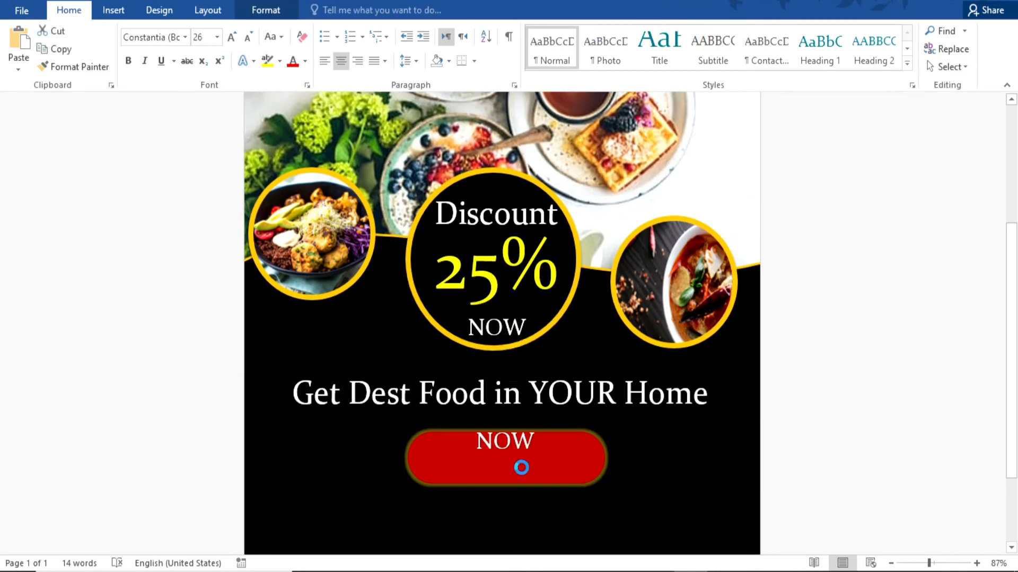
pyautogui.moveTo(536, 471); pyautogui.dragTo(443, 472)
pyautogui.write('b')
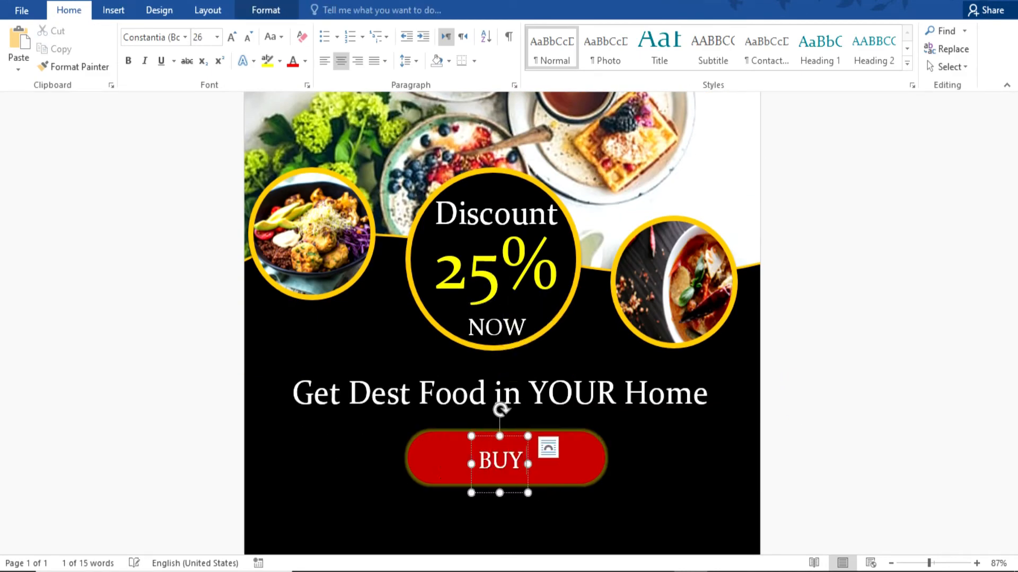
pyautogui.press('Escape')
pyautogui.click(185, 37)
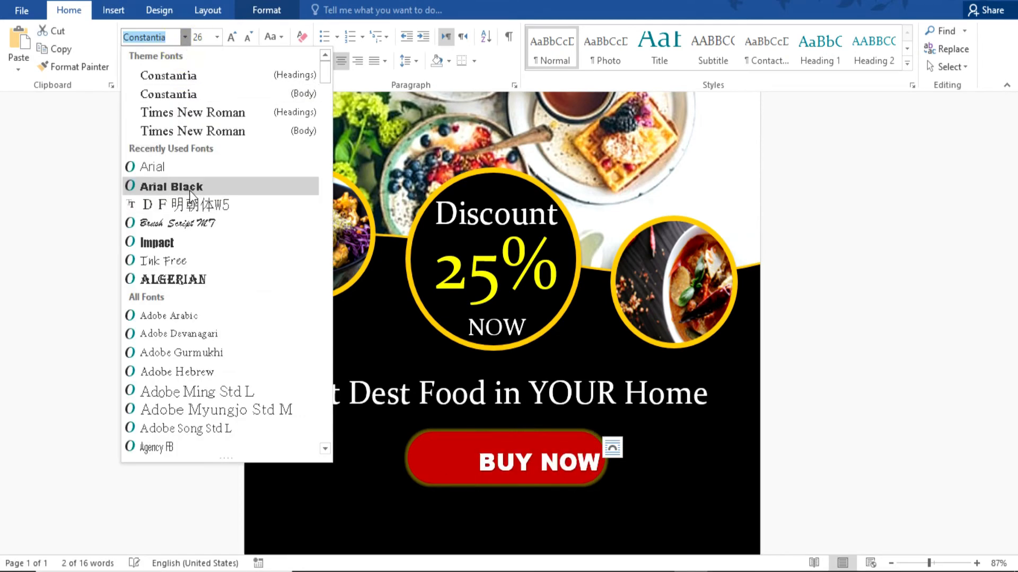
pyautogui.click(159, 184)
pyautogui.click(808, 389)
# Copy the headline text box below the BUY NOW button.
pyautogui.scroll(-3, 809, 389)
pyautogui.click(477, 252)
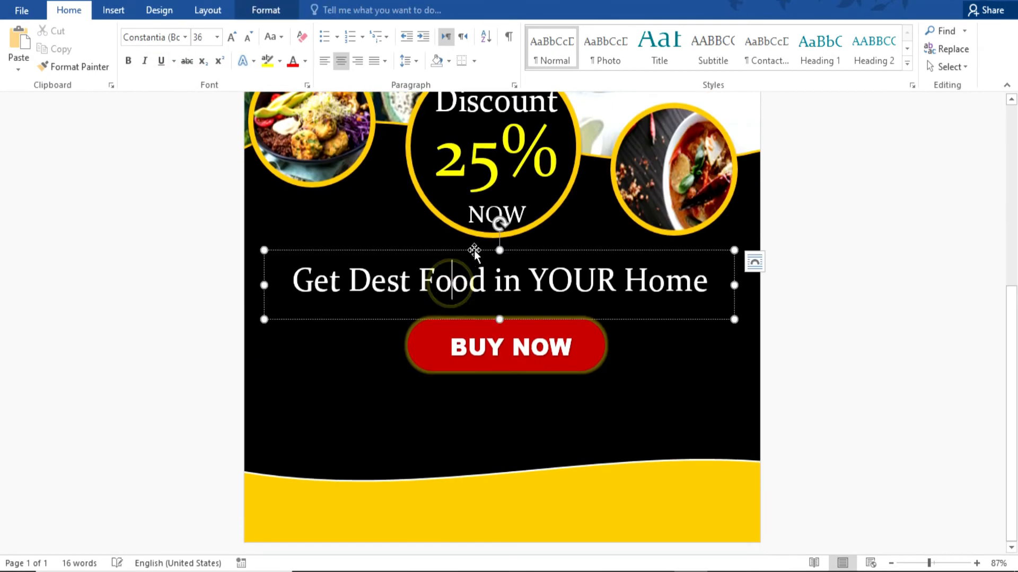
pyautogui.moveTo(477, 251); pyautogui.dragTo(482, 363)
# Turn the copied headline into small Lorem ipsum body text using =LOREM().
pyautogui.moveTo(717, 408); pyautogui.dragTo(298, 407)
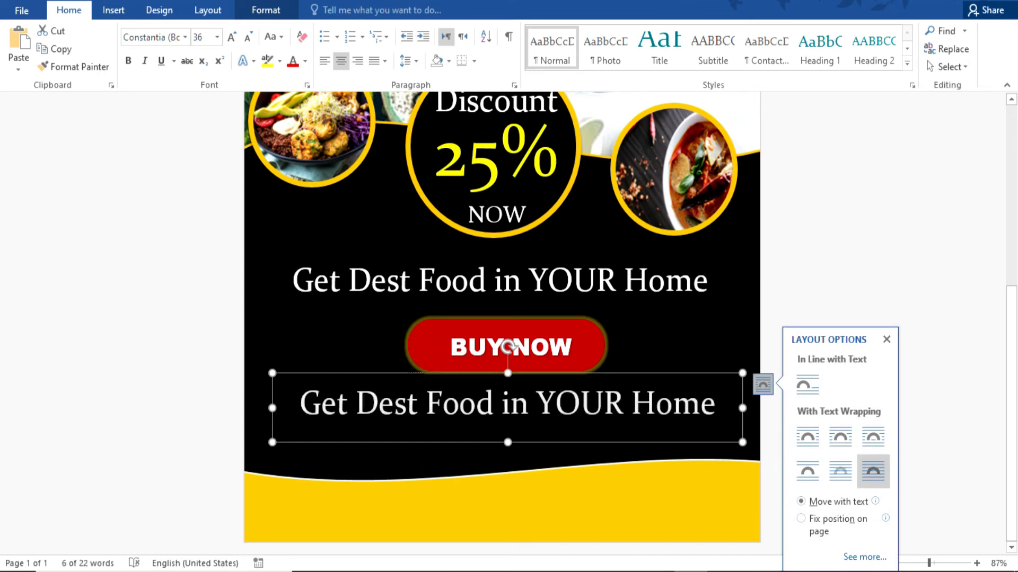
pyautogui.write('=LOREM()')
pyautogui.press('Return')
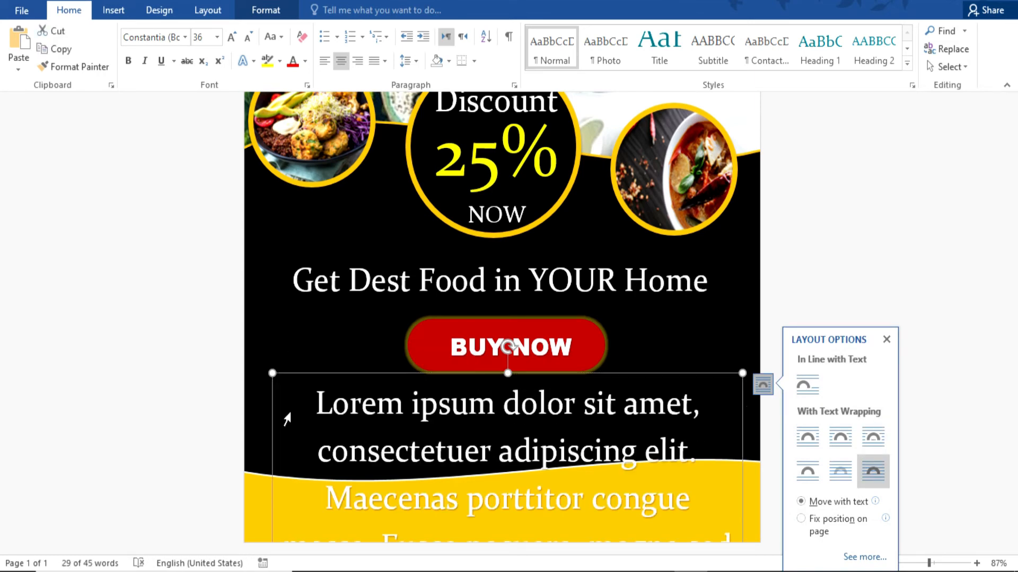
pyautogui.hotkey('ctrl', 'shift', ',')
pyautogui.hotkey('ctrl', 'shift', ',')
pyautogui.hotkey('ctrl', 'shift', ',')
pyautogui.hotkey('ctrl', 'shift', ',')
pyautogui.hotkey('ctrl', 'shift', ',')
pyautogui.hotkey('ctrl', 'shift', ',')
pyautogui.hotkey('ctrl', 'shift', ',')
pyautogui.hotkey('ctrl', 'shift', ',')
pyautogui.hotkey('ctrl', 'shift', ',')
pyautogui.click(828, 229)
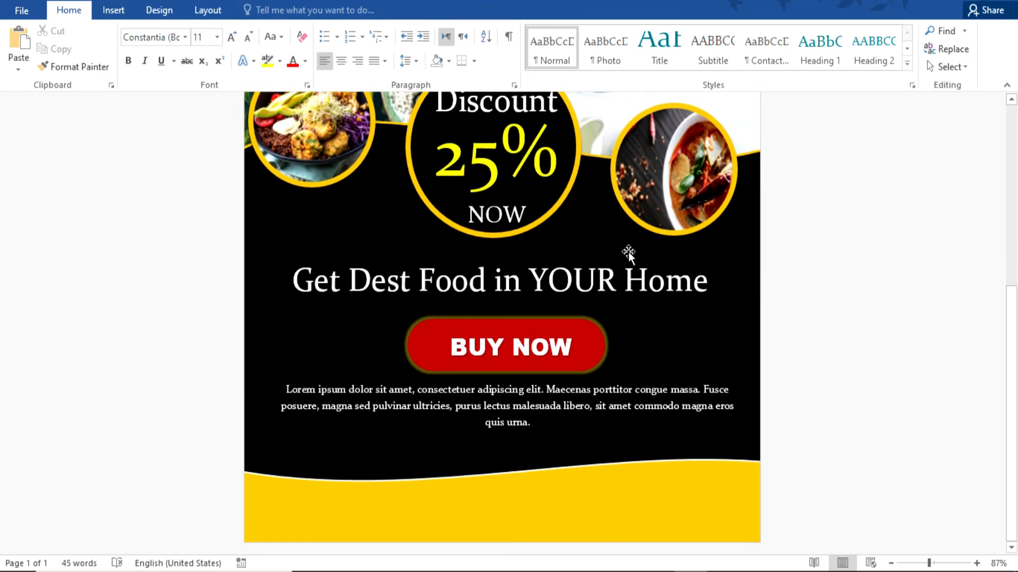
# Insert the Facebook, Twitter and Instagram icons picture and fit it into the footer's lower-right corner.
pyautogui.click(114, 10)
pyautogui.click(136, 48)
pyautogui.scroll(-5, 339, 238)
pyautogui.doubleClick(382, 212)
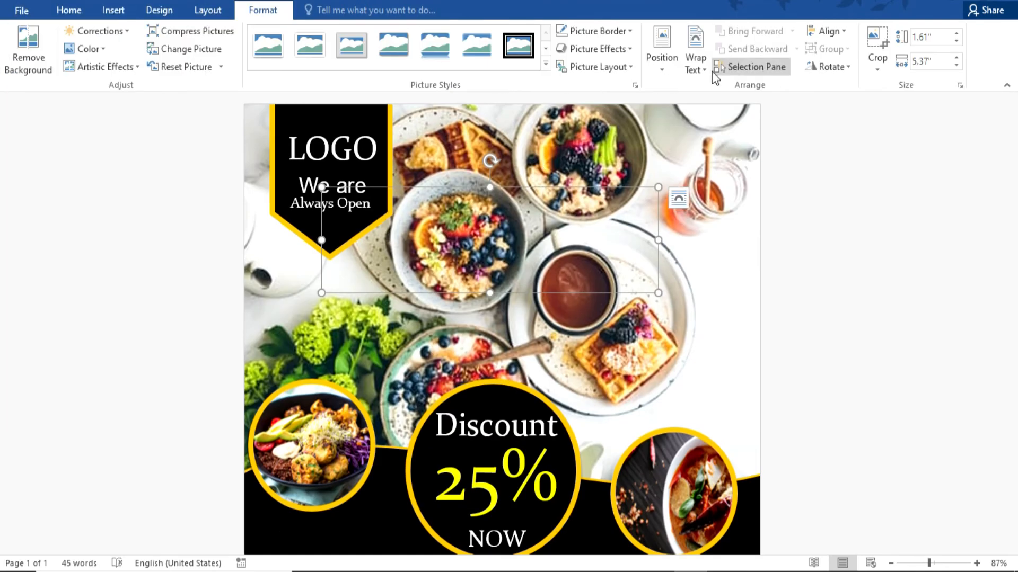
pyautogui.scroll(-3, 526, 120)
pyautogui.moveTo(509, 178); pyautogui.dragTo(536, 488)
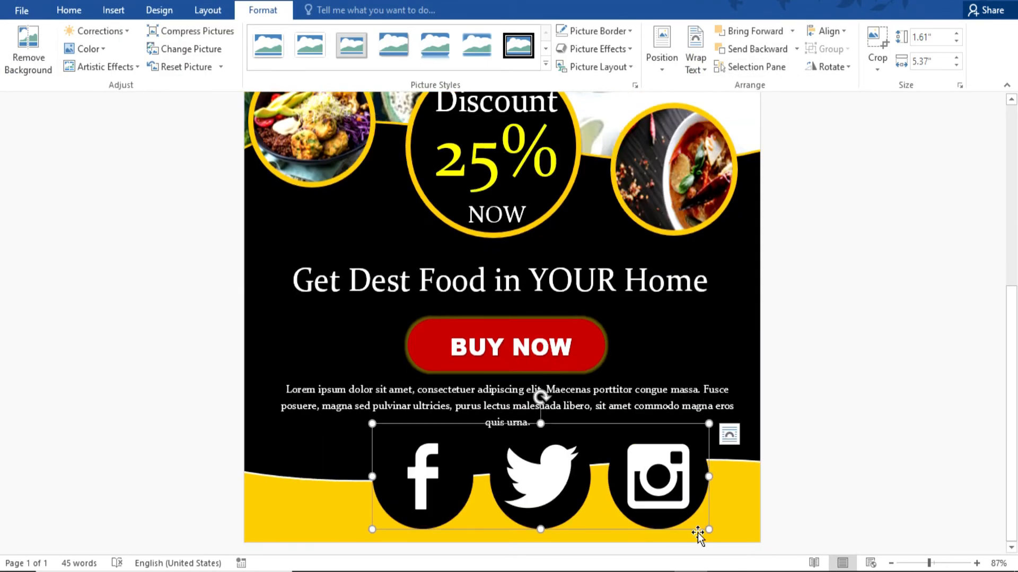
pyautogui.moveTo(700, 536); pyautogui.dragTo(556, 483)
pyautogui.moveTo(501, 456); pyautogui.dragTo(710, 511)
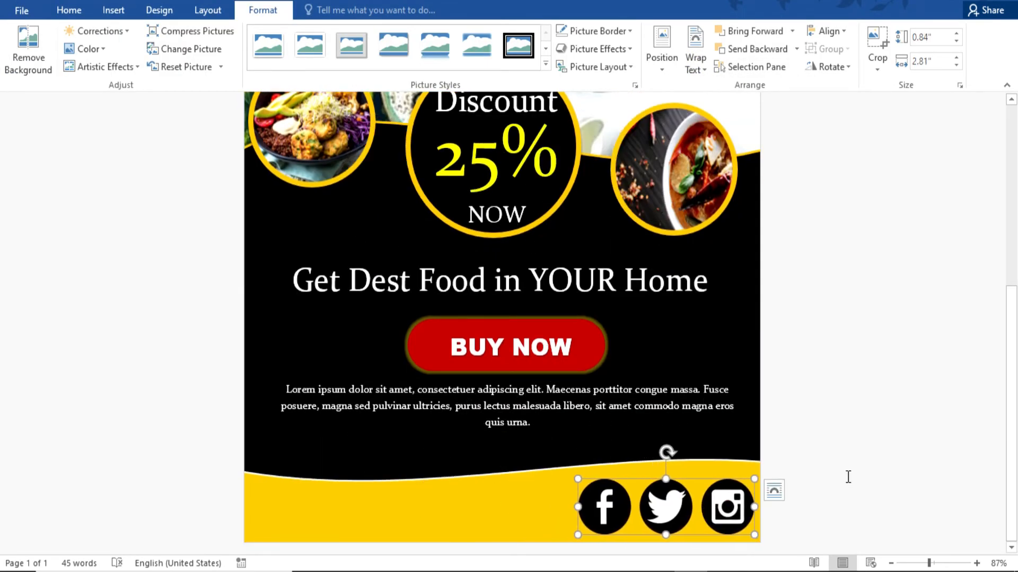
pyautogui.click(845, 474)
pyautogui.click(660, 509)
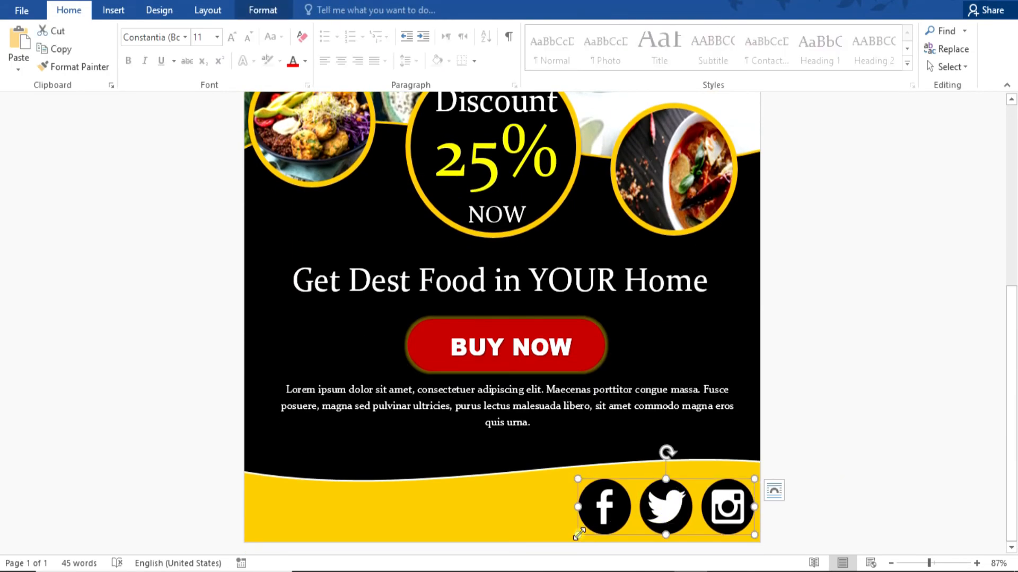
pyautogui.moveTo(577, 535); pyautogui.dragTo(628, 512)
pyautogui.click(527, 299)
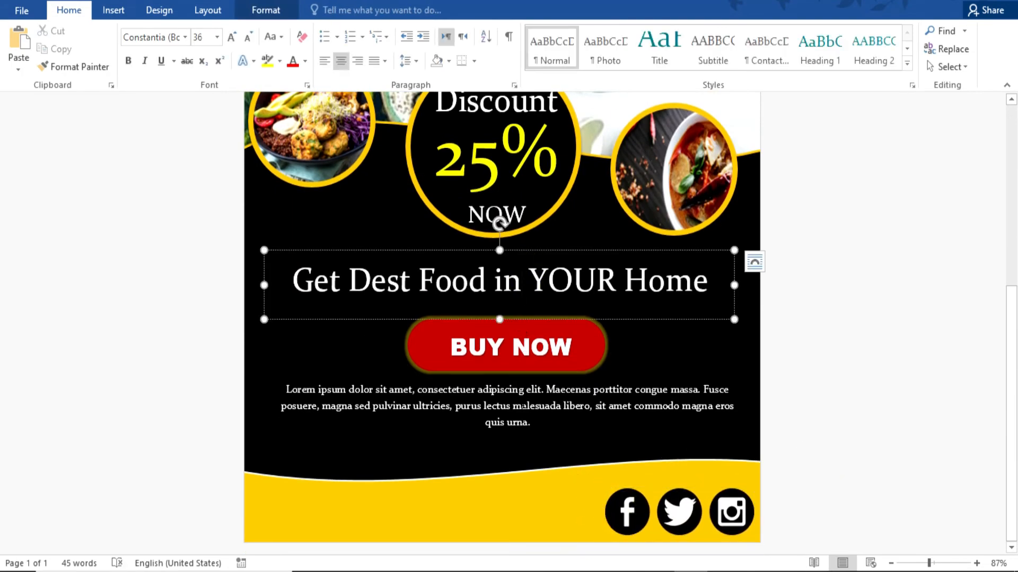
# Copy the BUY NOW label into the footer's left side as a PHONE# line with the phone number.
pyautogui.click(518, 351)
pyautogui.moveTo(369, 537); pyautogui.dragTo(227, 491)
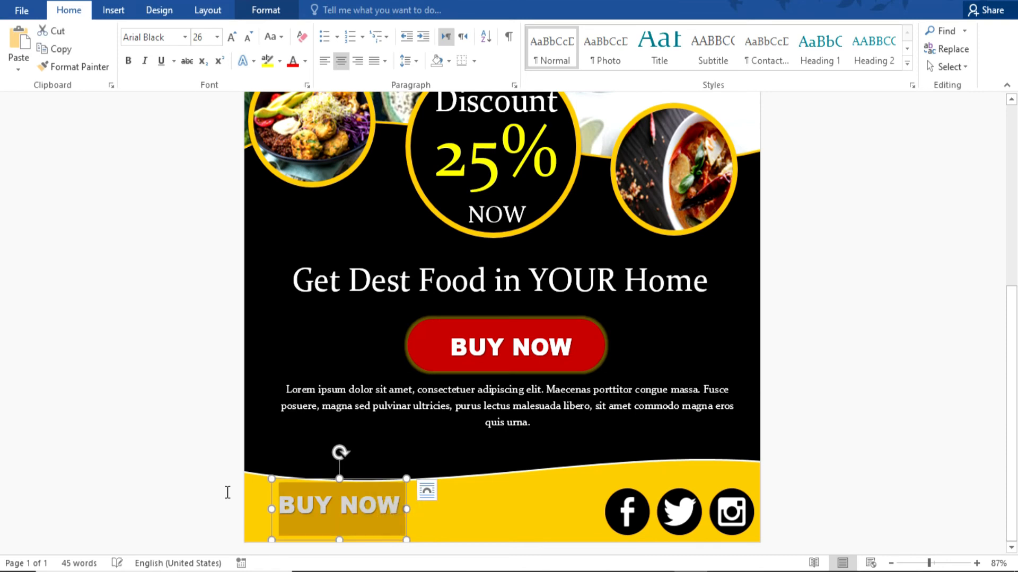
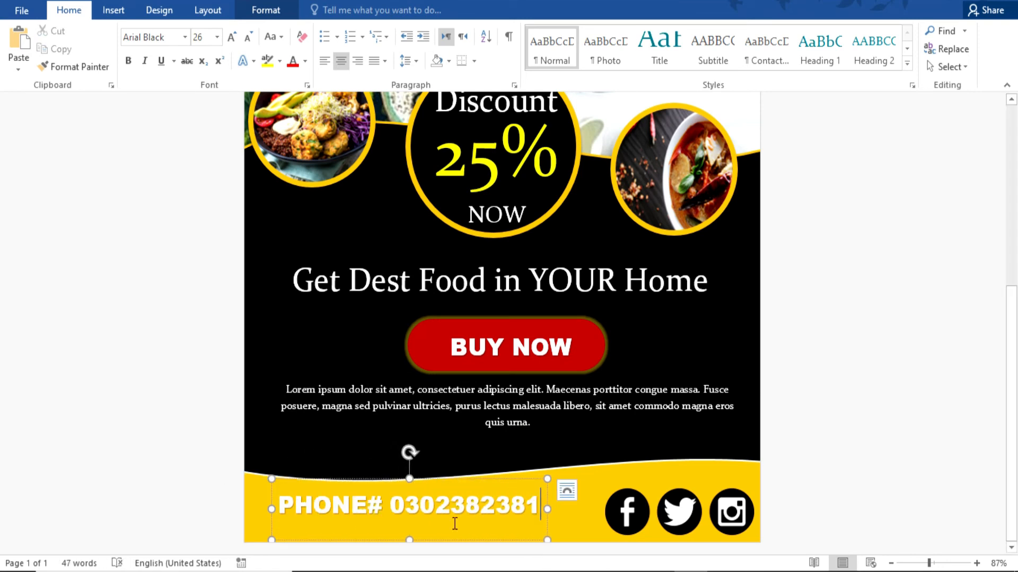
pyautogui.moveTo(468, 479); pyautogui.dragTo(460, 500)
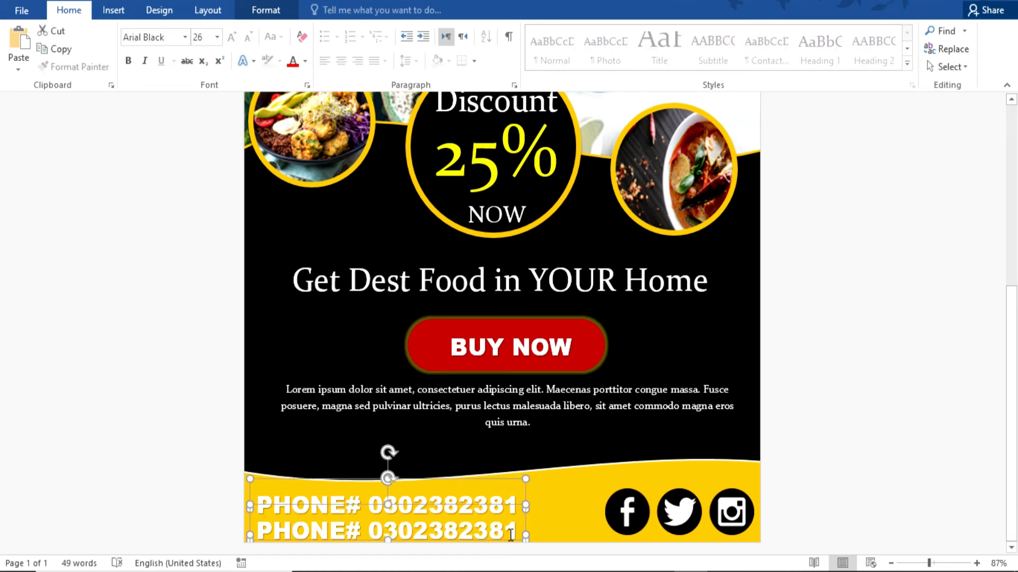
# Add an E-MAIL line below it, reduced to 24 pt.
pyautogui.moveTo(517, 532); pyautogui.dragTo(265, 510)
pyautogui.press('BackSpace')
pyautogui.write('E')
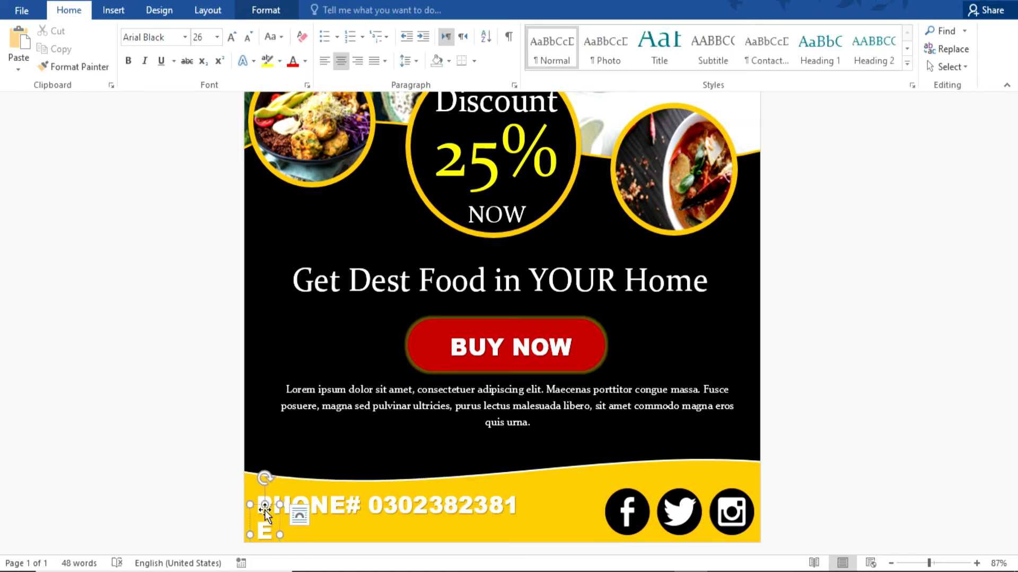
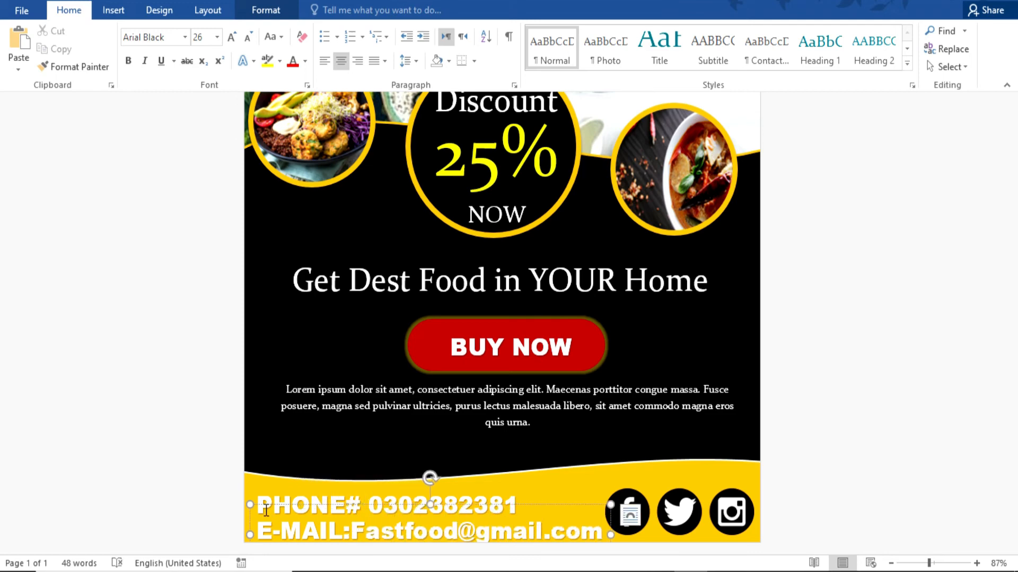
pyautogui.hotkey('ctrl', 'a')
pyautogui.hotkey('ctrl', 'shift', ',')
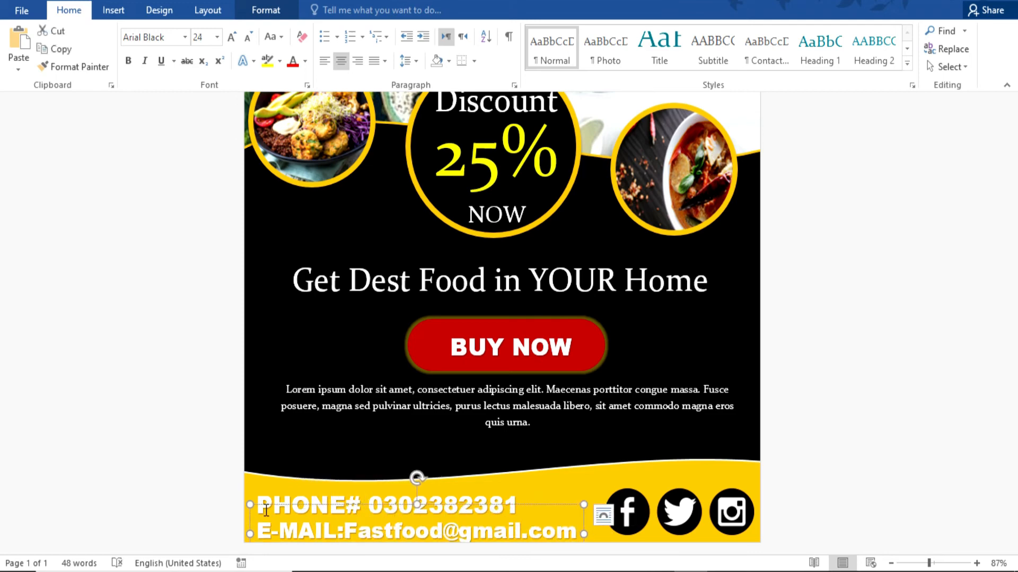
pyautogui.click(820, 415)
pyautogui.scroll(5, 820, 415)
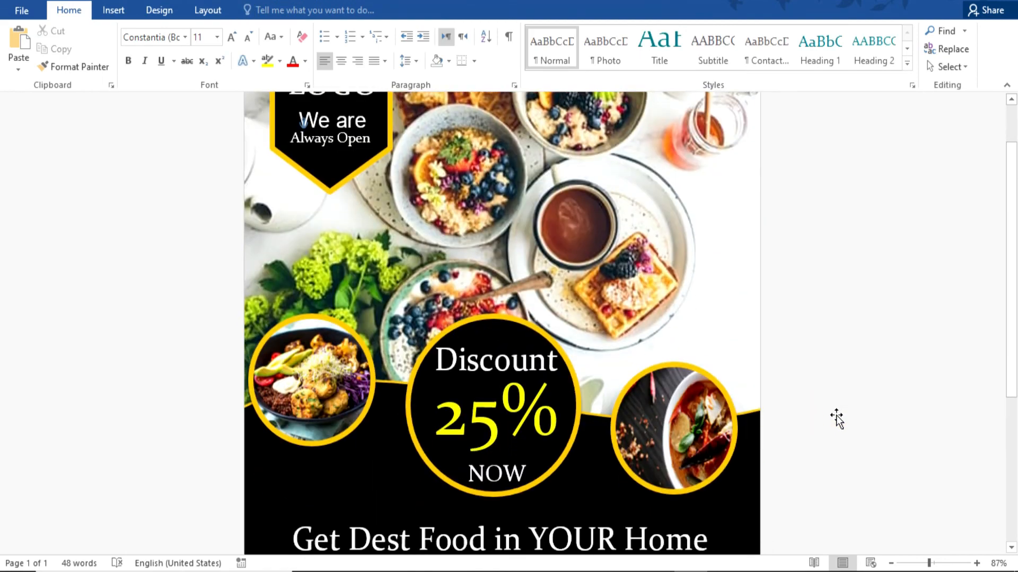
pyautogui.moveTo(929, 562); pyautogui.dragTo(935, 563)
pyautogui.scroll(-8, 603, 303)
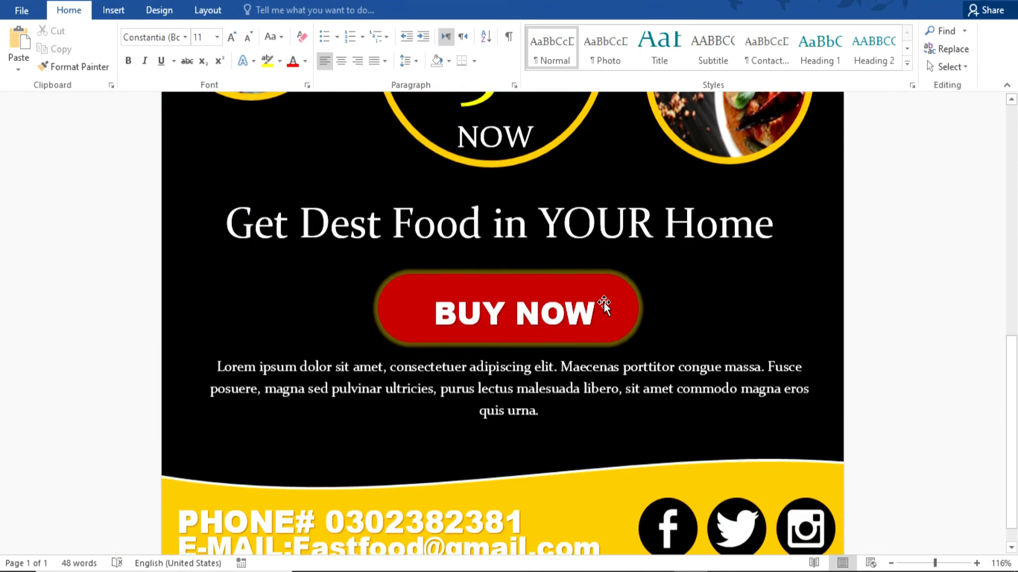
pyautogui.scroll(3, 603, 303)
pyautogui.scroll(5, 603, 303)
pyautogui.scroll(-5, 603, 303)
pyautogui.scroll(7, 603, 303)
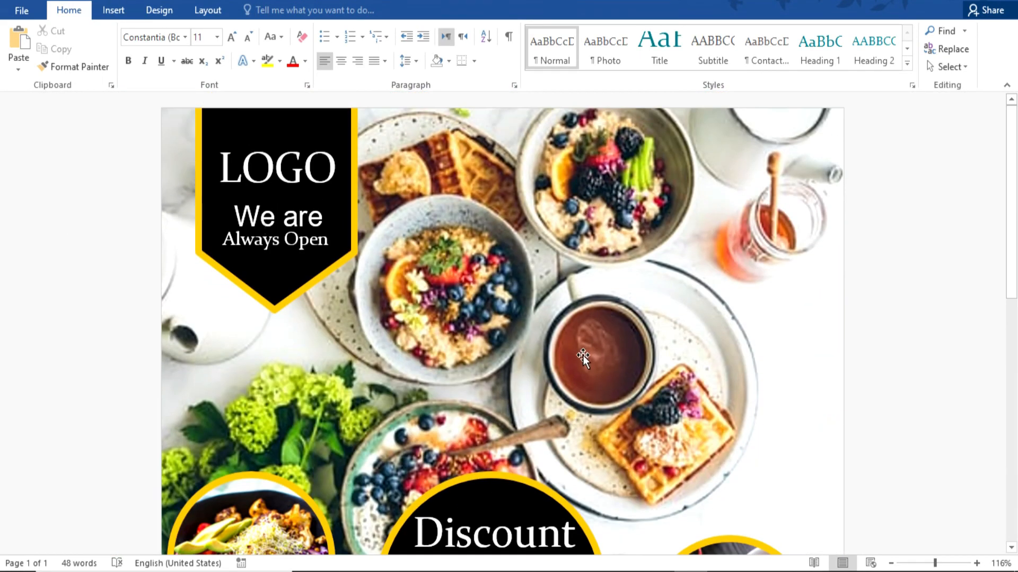